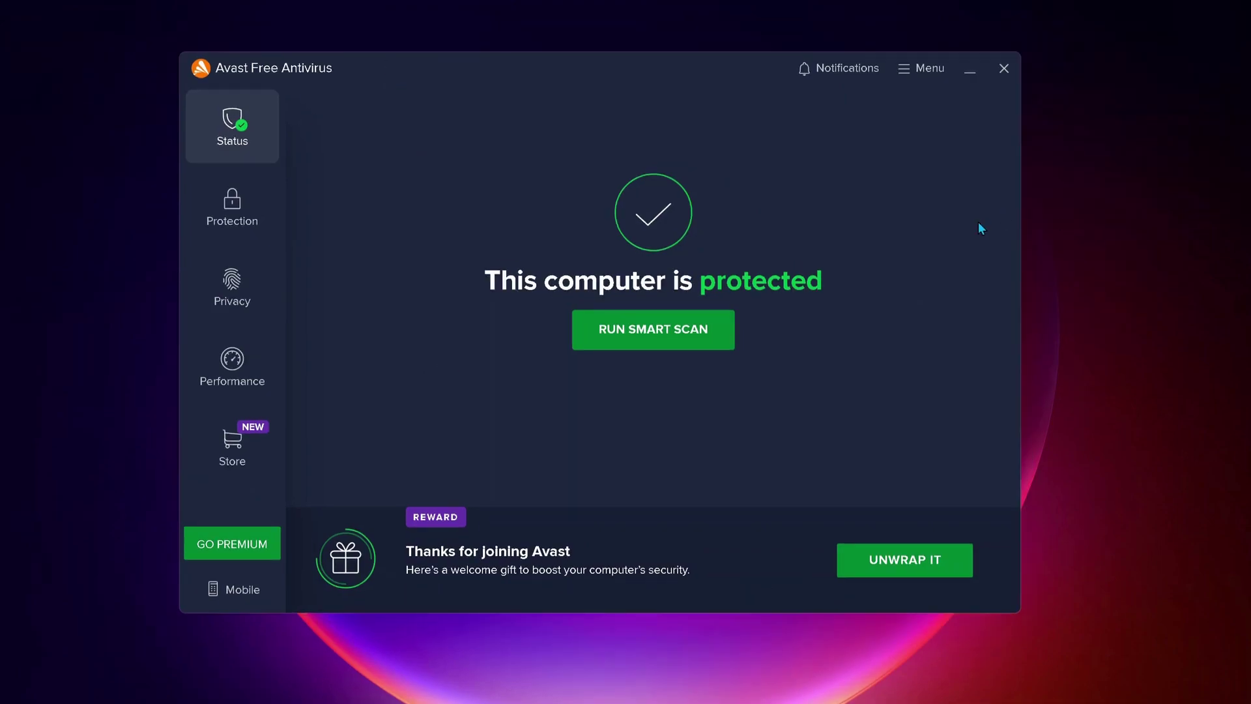
Step: Go to Avast Settings > General > Exceptions and start a new exception
click(911, 80)
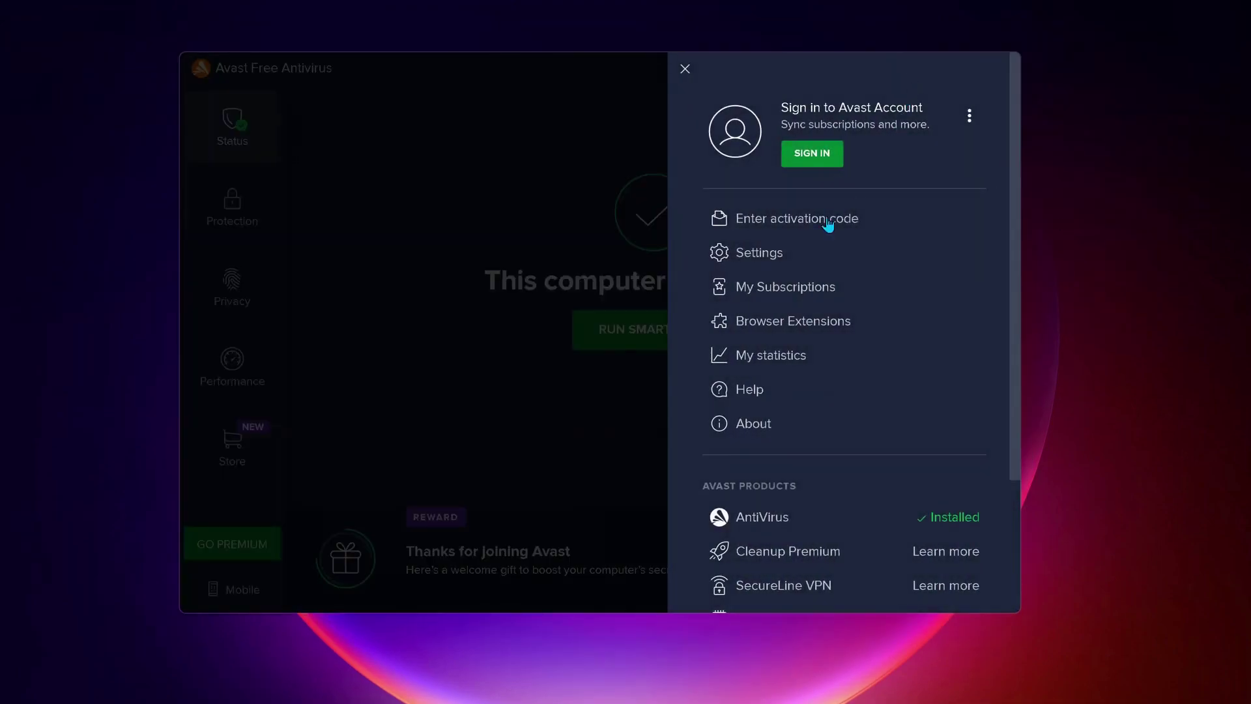
click(762, 262)
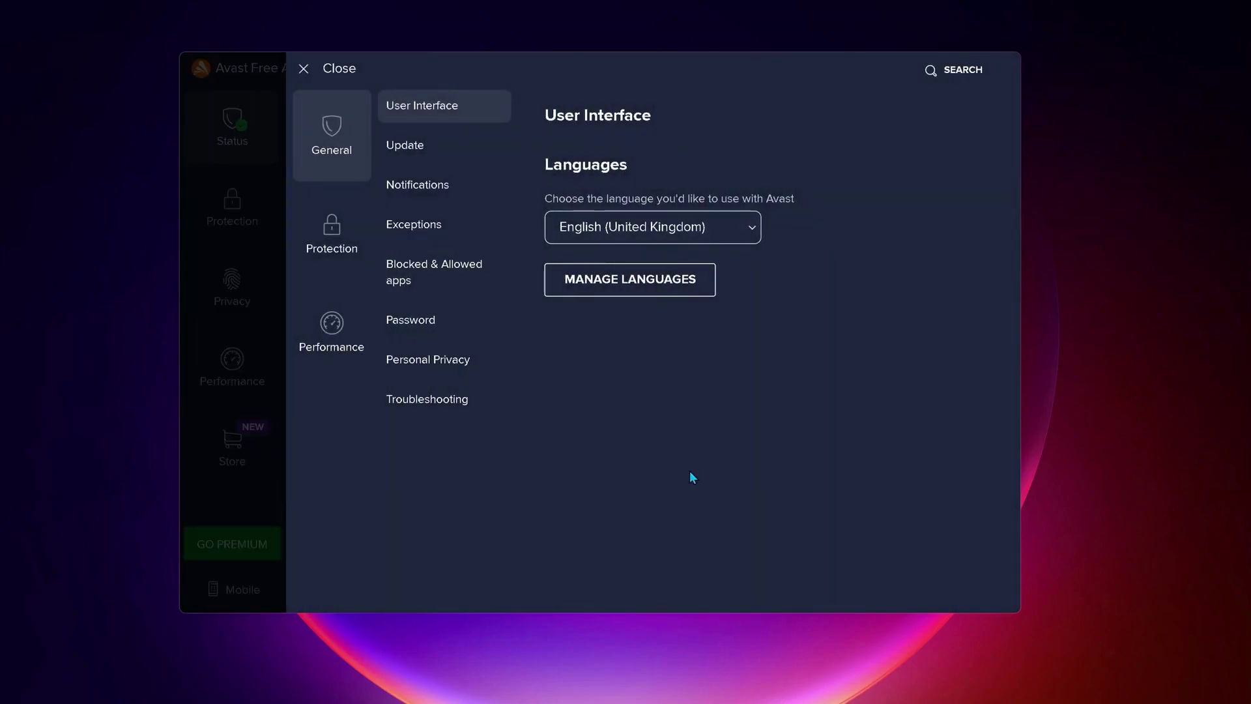
click(434, 230)
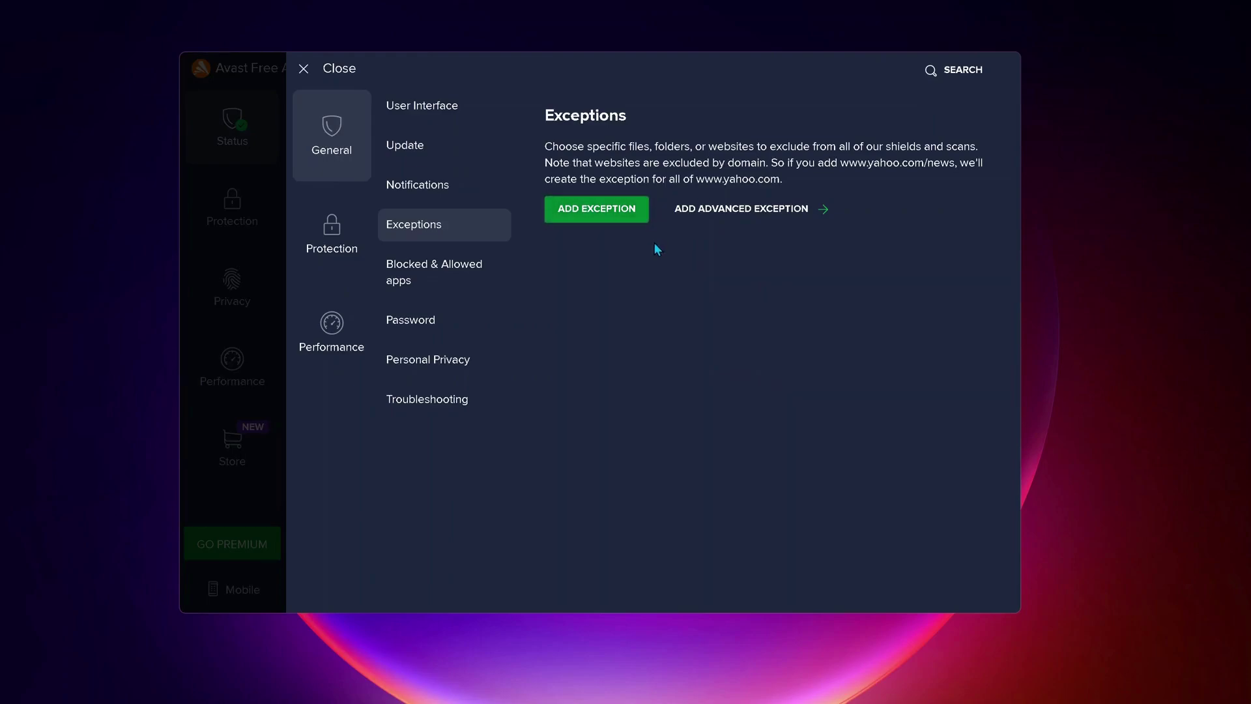
click(614, 222)
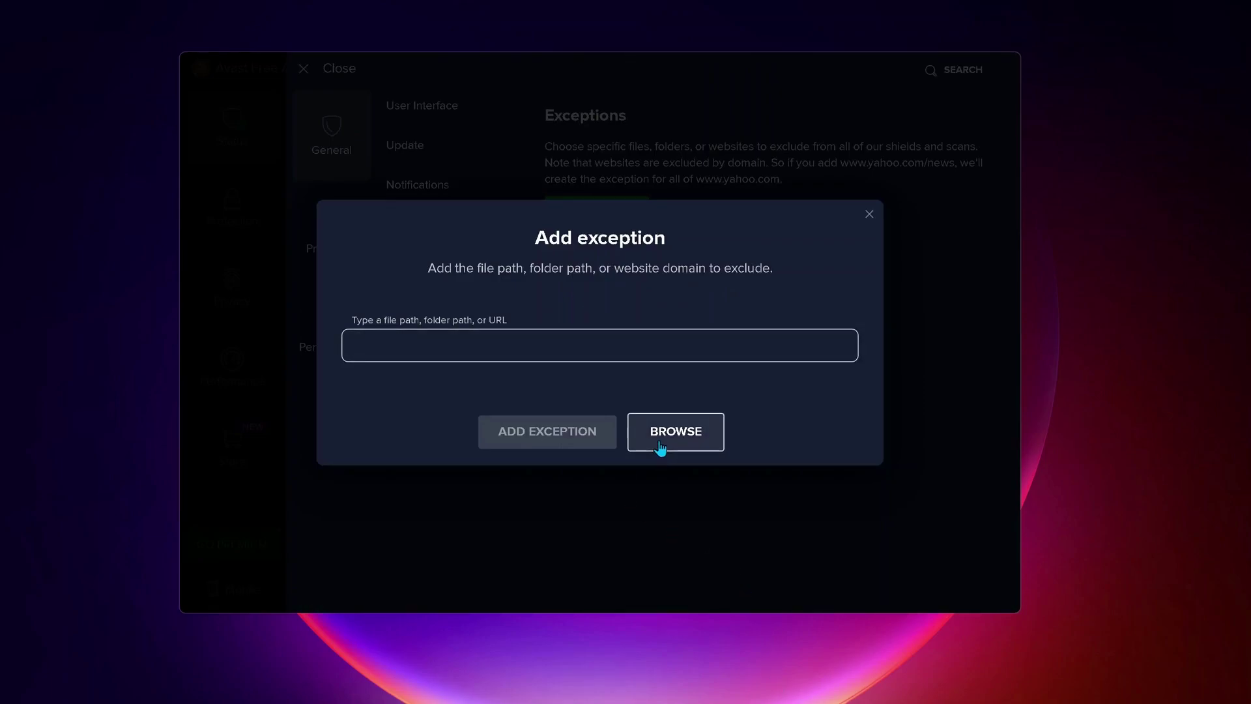
Step: Browse the exception file tree down to C:\Riot Games\VALORANT\live
click(659, 441)
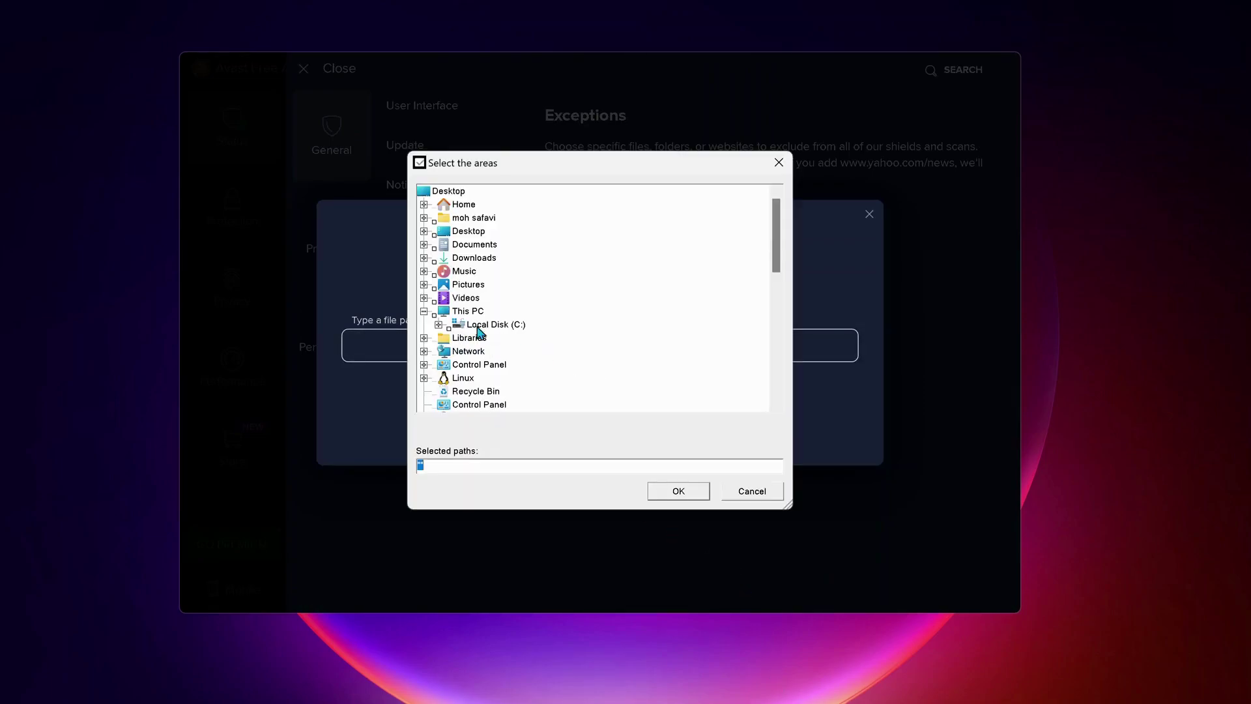
double_click(490, 326)
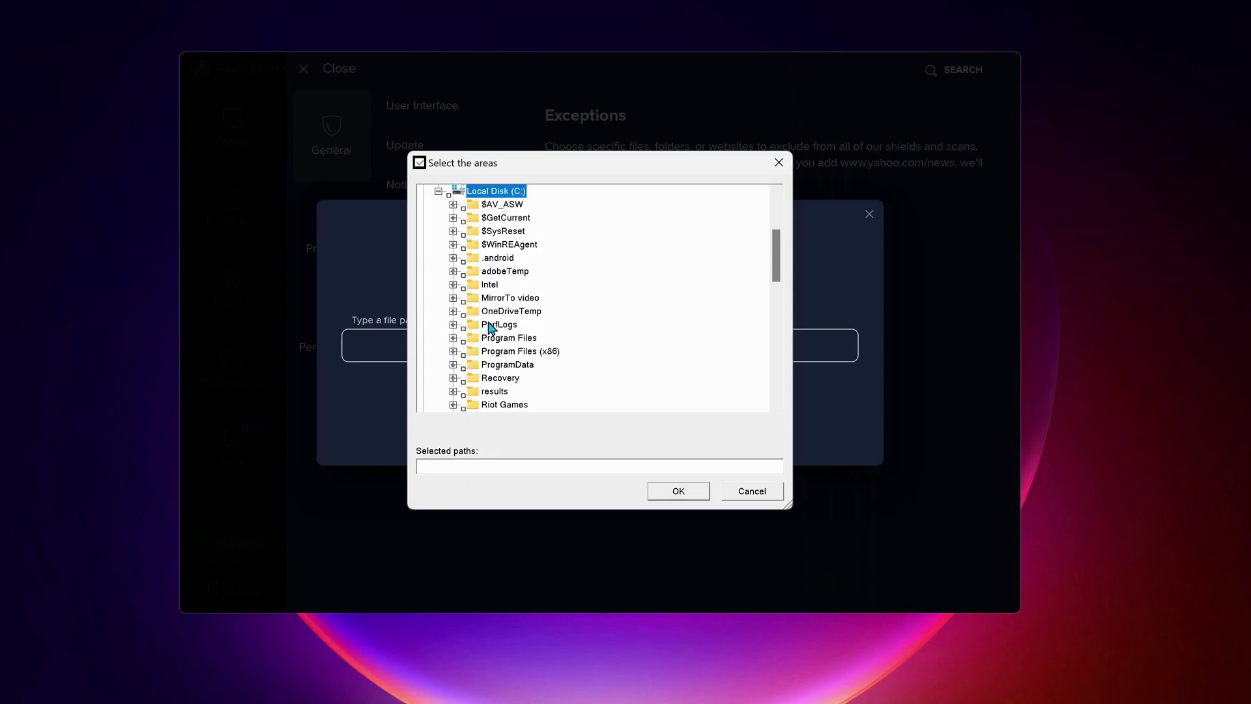
click(553, 678)
scroll(556, 399, down, 2)
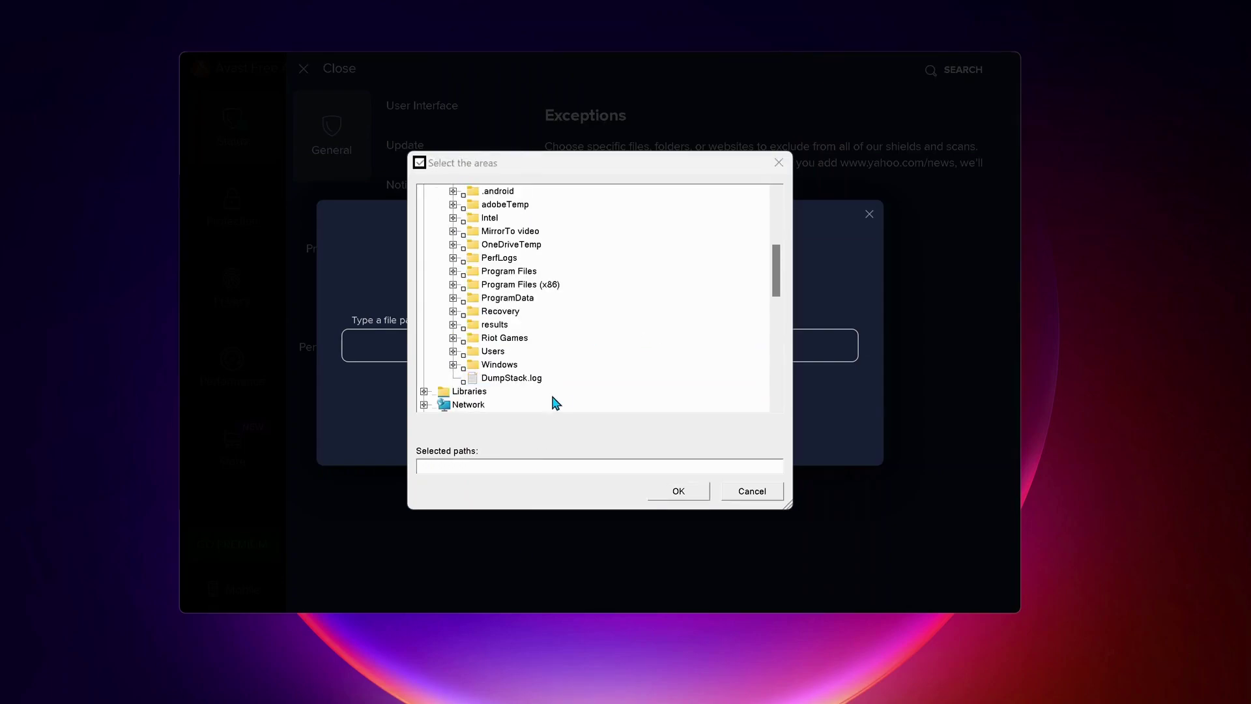
double_click(515, 340)
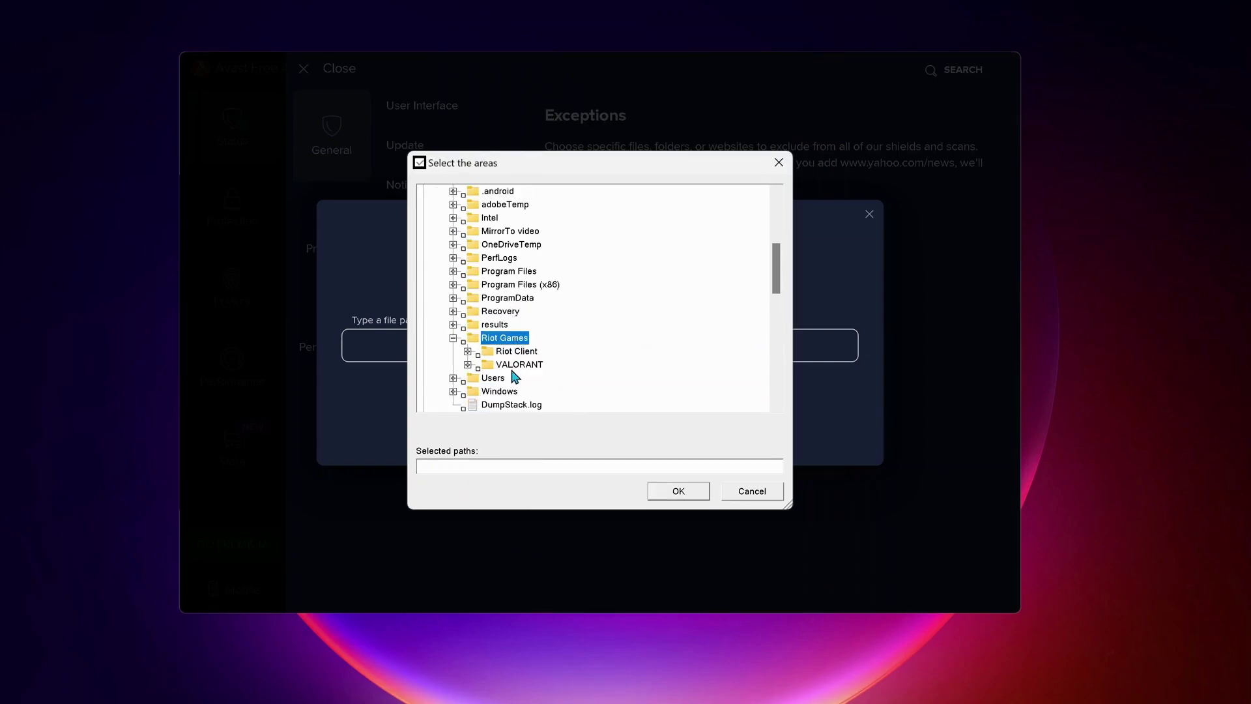
double_click(521, 368)
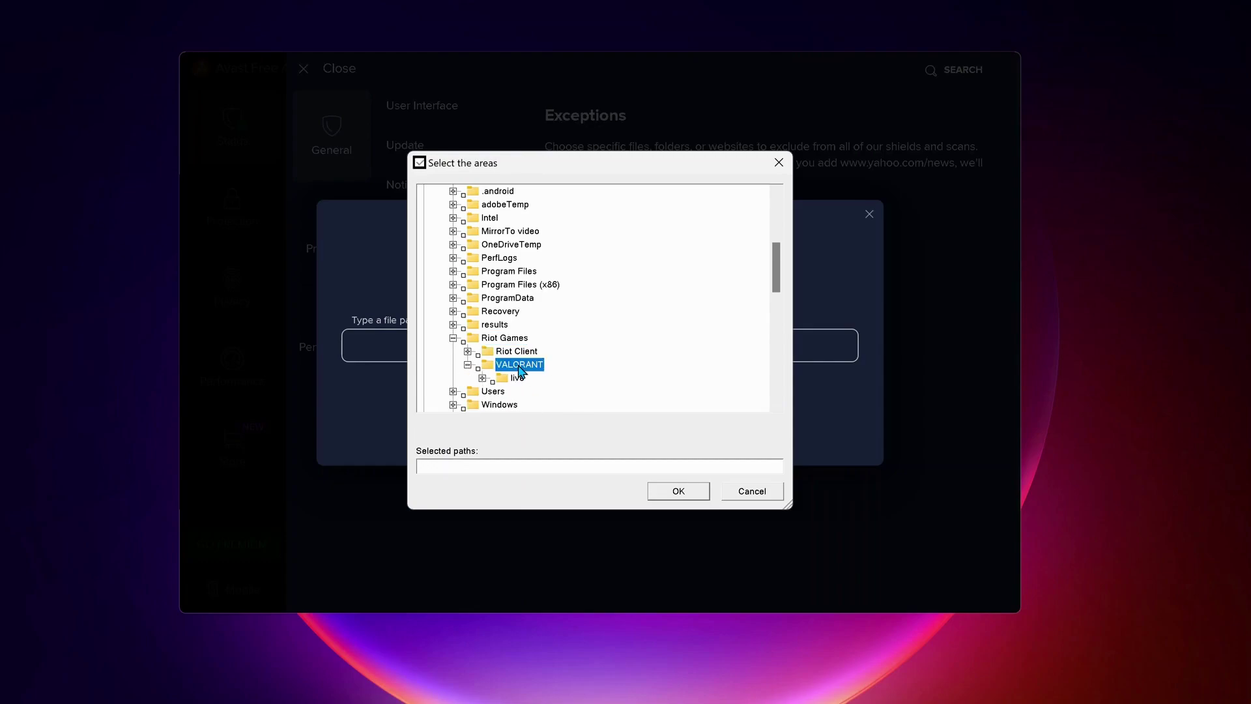
click(518, 382)
double_click(518, 380)
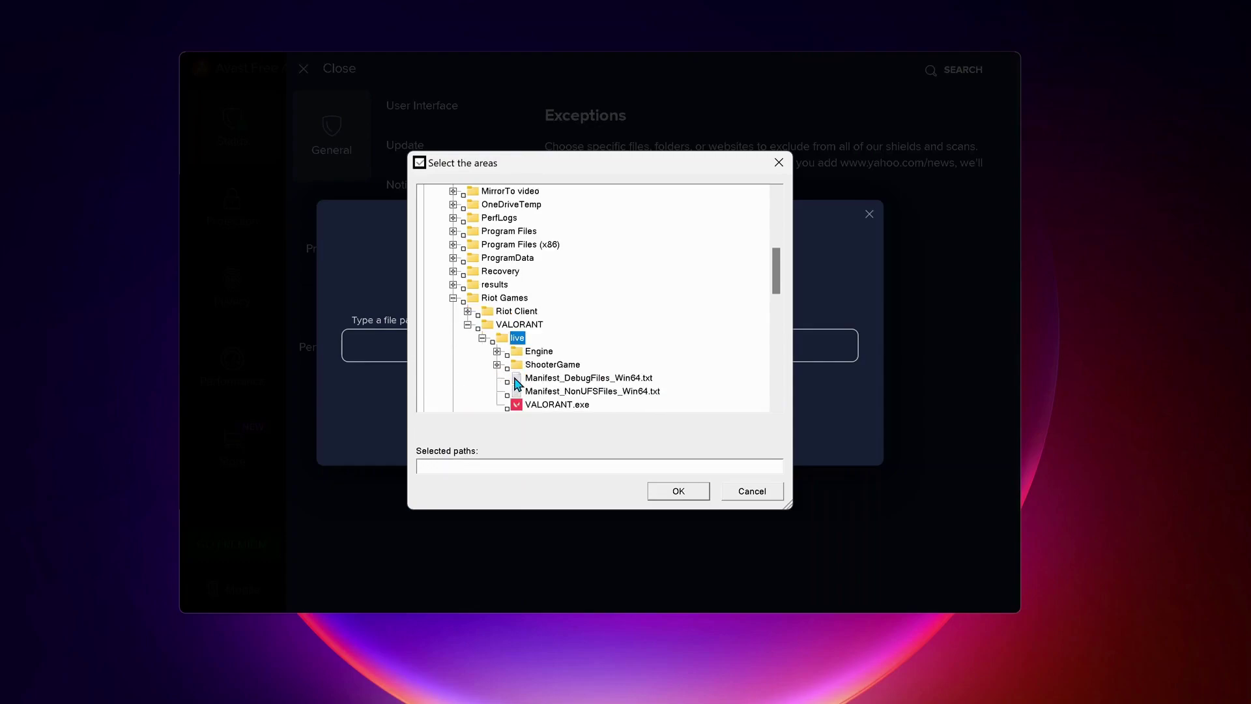
Step: Expand Engine\Binaries\Win64 and set UnrealCEFSubProcess.exe as the exception path
click(550, 354)
double_click(551, 354)
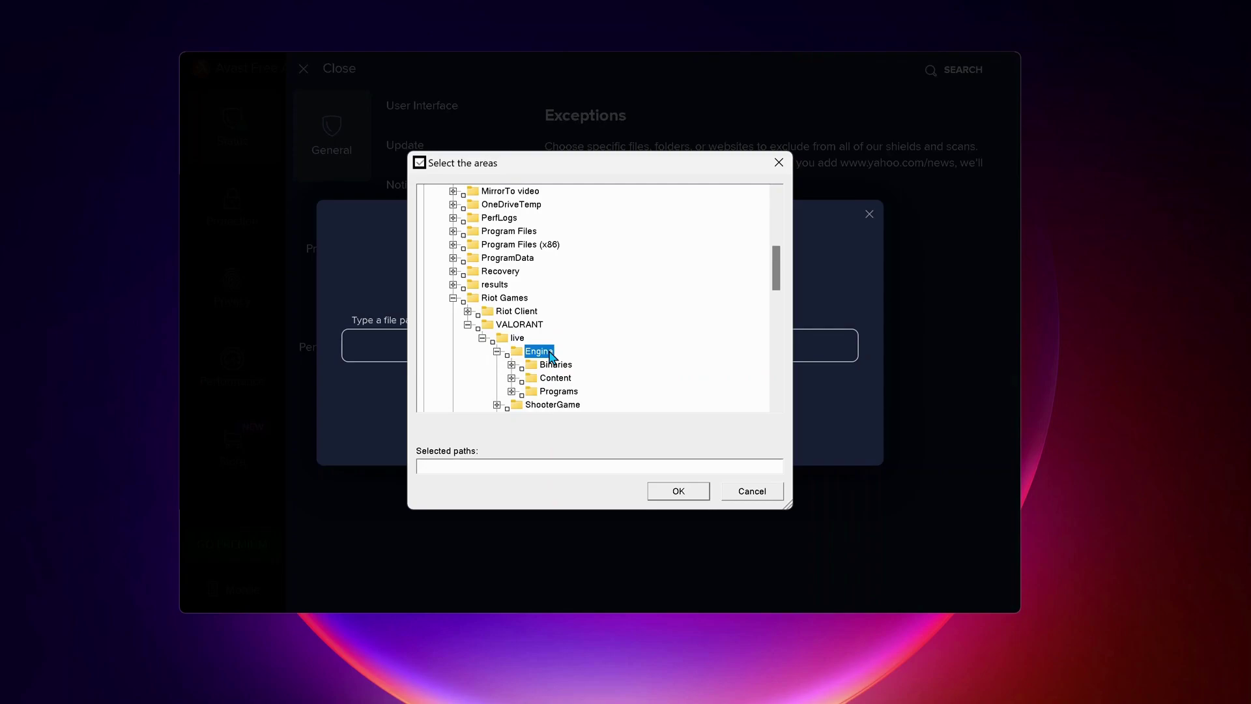
double_click(567, 367)
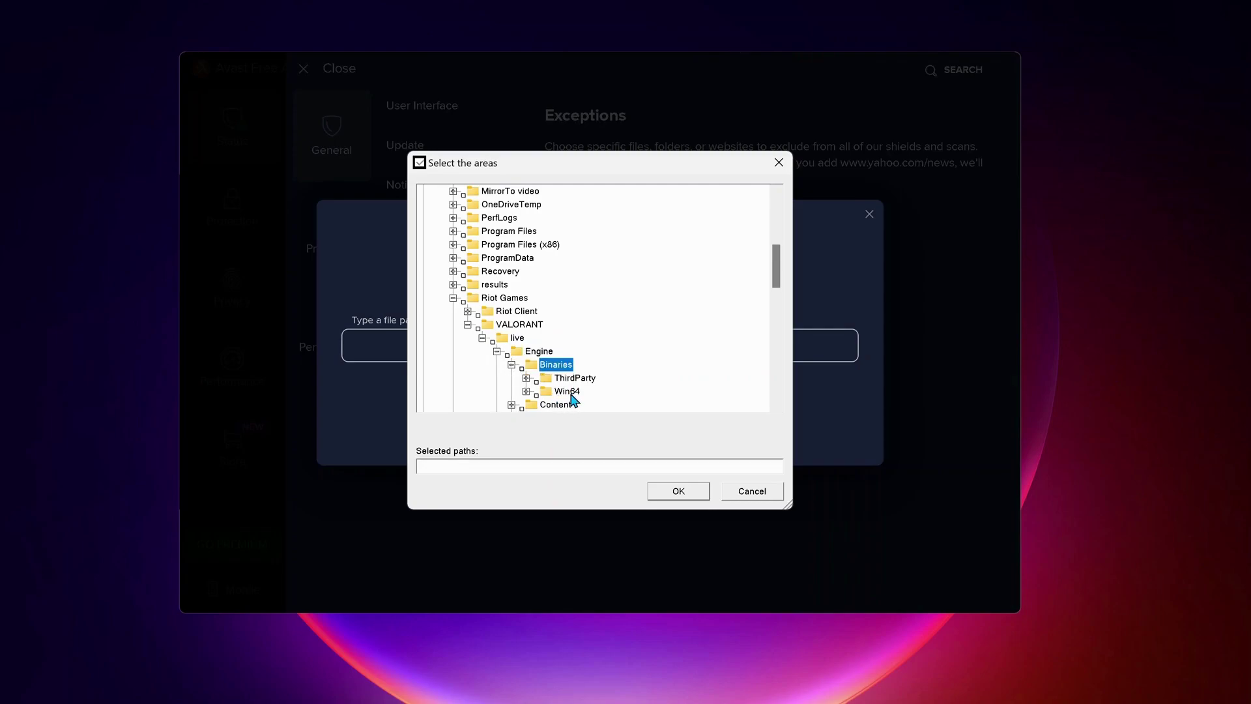
double_click(567, 392)
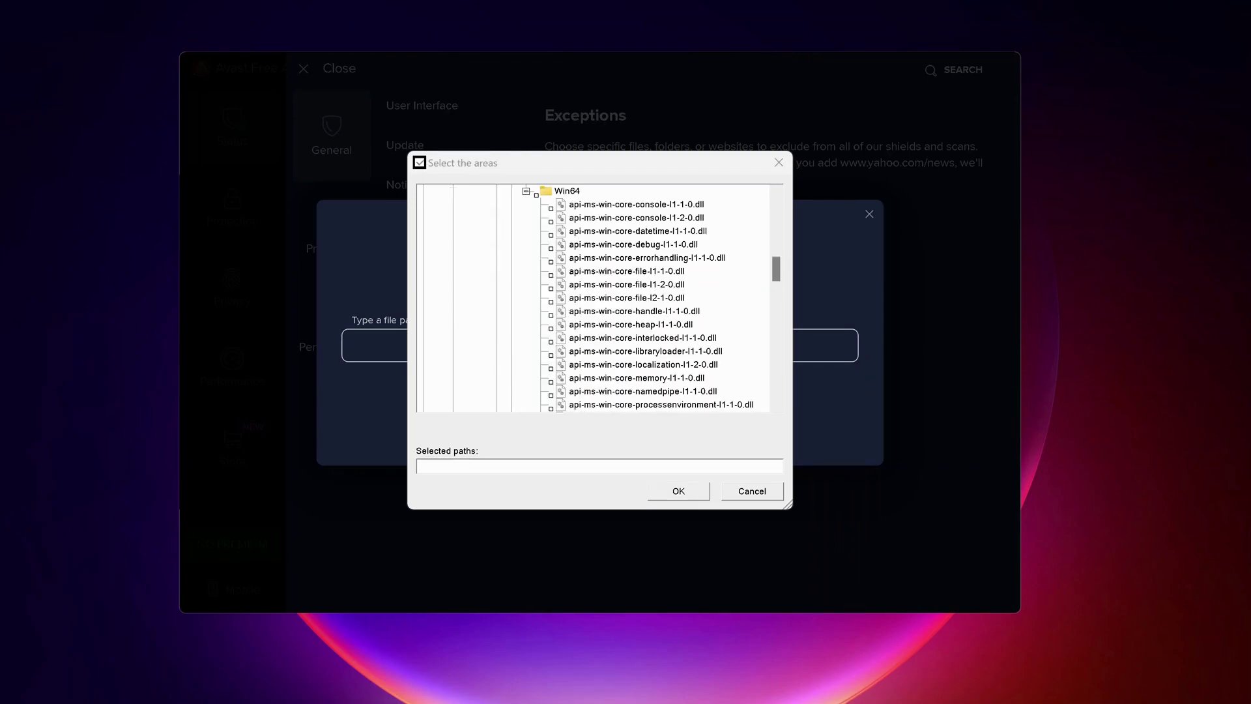
drag(777, 269, 780, 335)
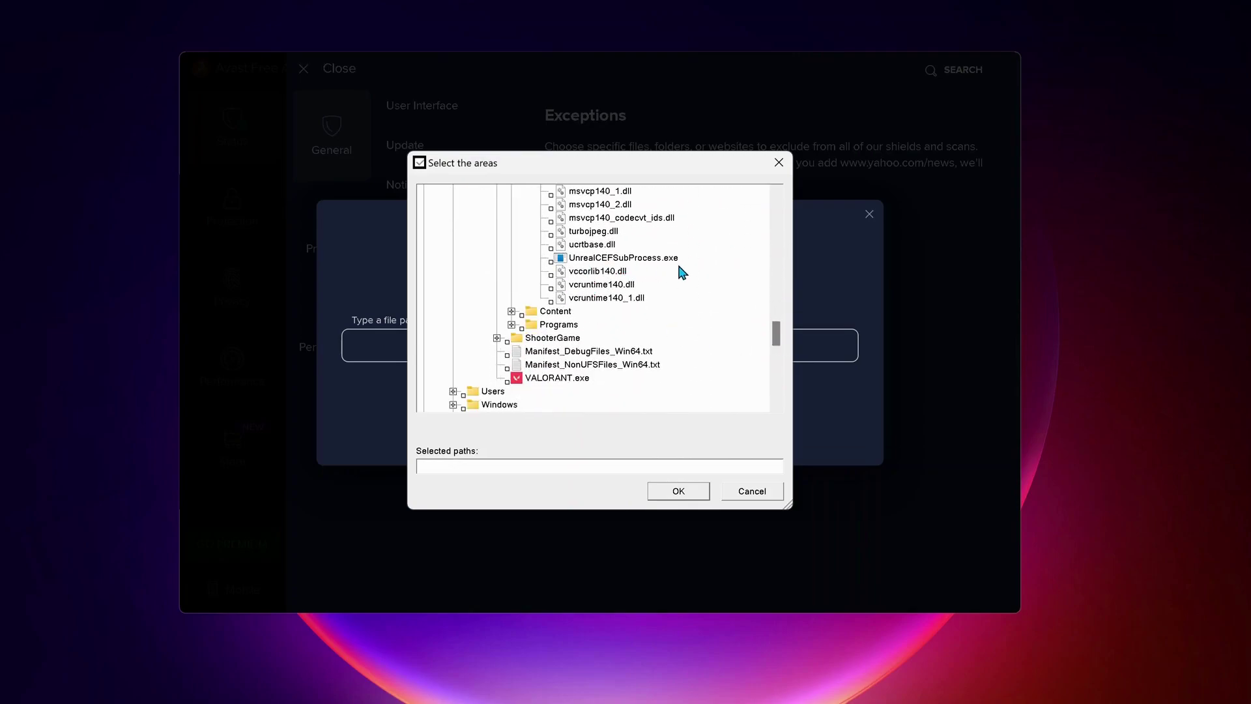
click(551, 261)
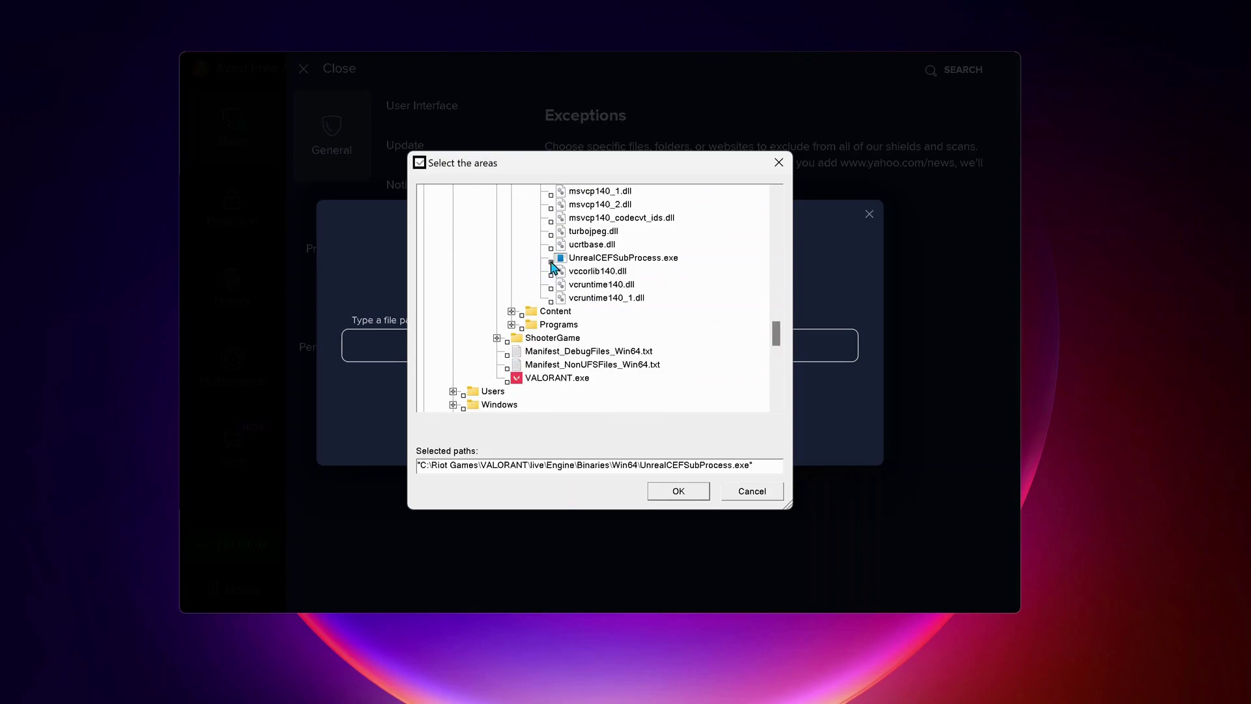
click(686, 495)
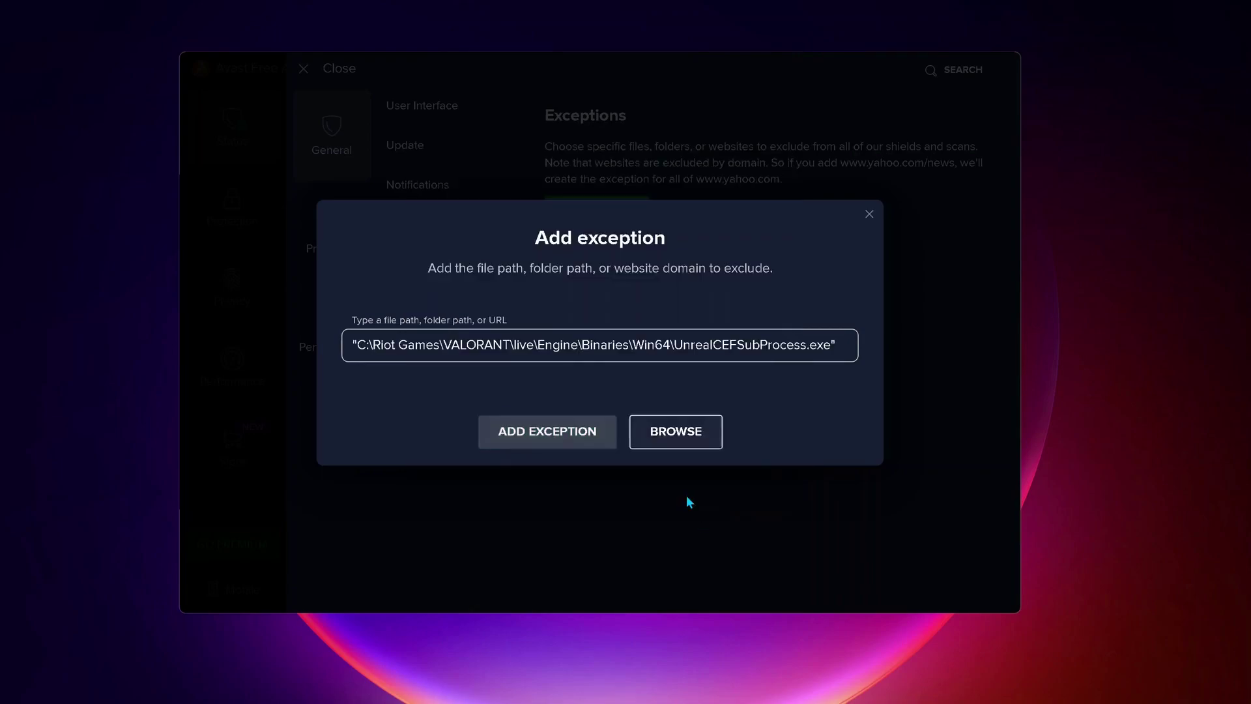
Step: Save the UnrealCEFSubProcess.exe exception
click(586, 440)
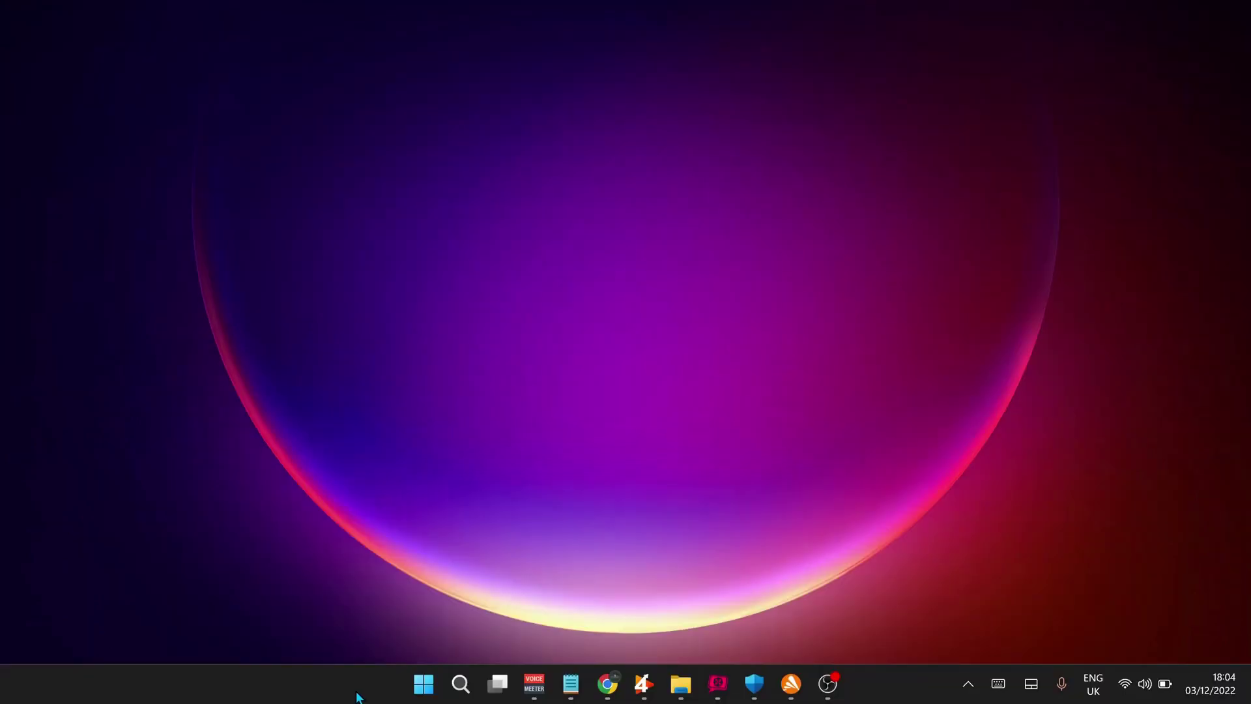
Step: Search Start for 'Windows Defender Firewall' and go to its allowed apps list
click(459, 684)
text(Windows Defender Firewall)
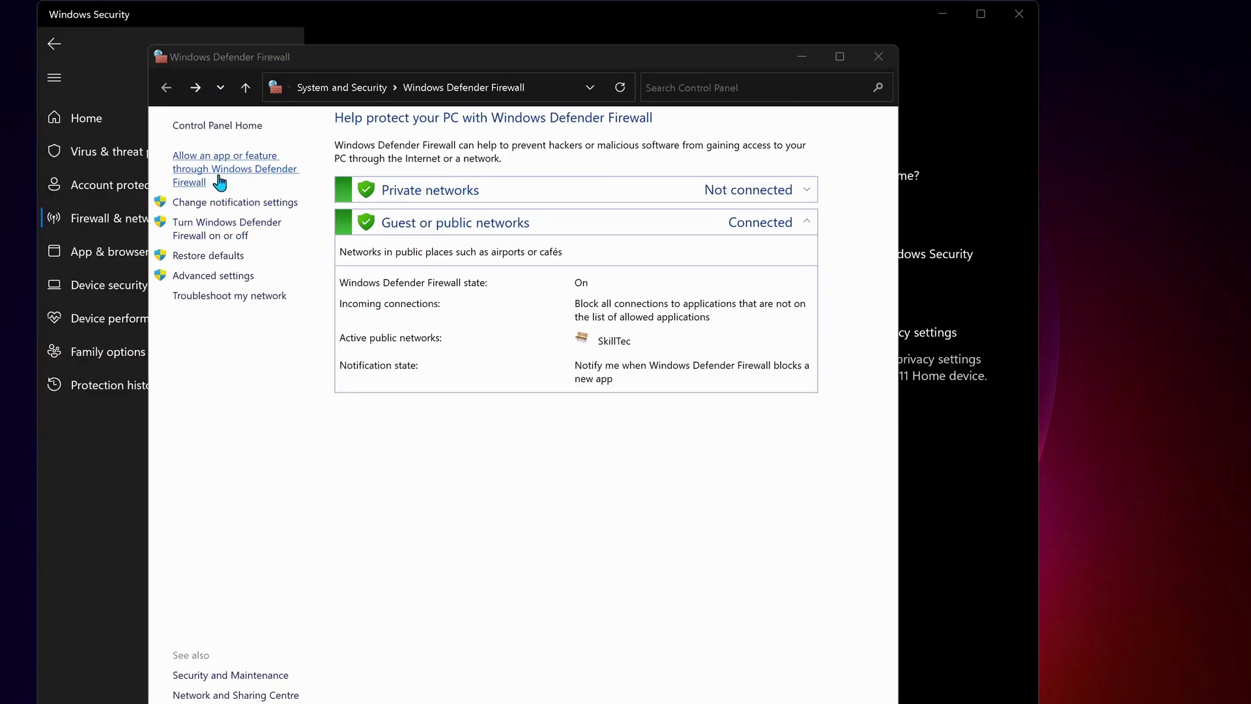
click(209, 178)
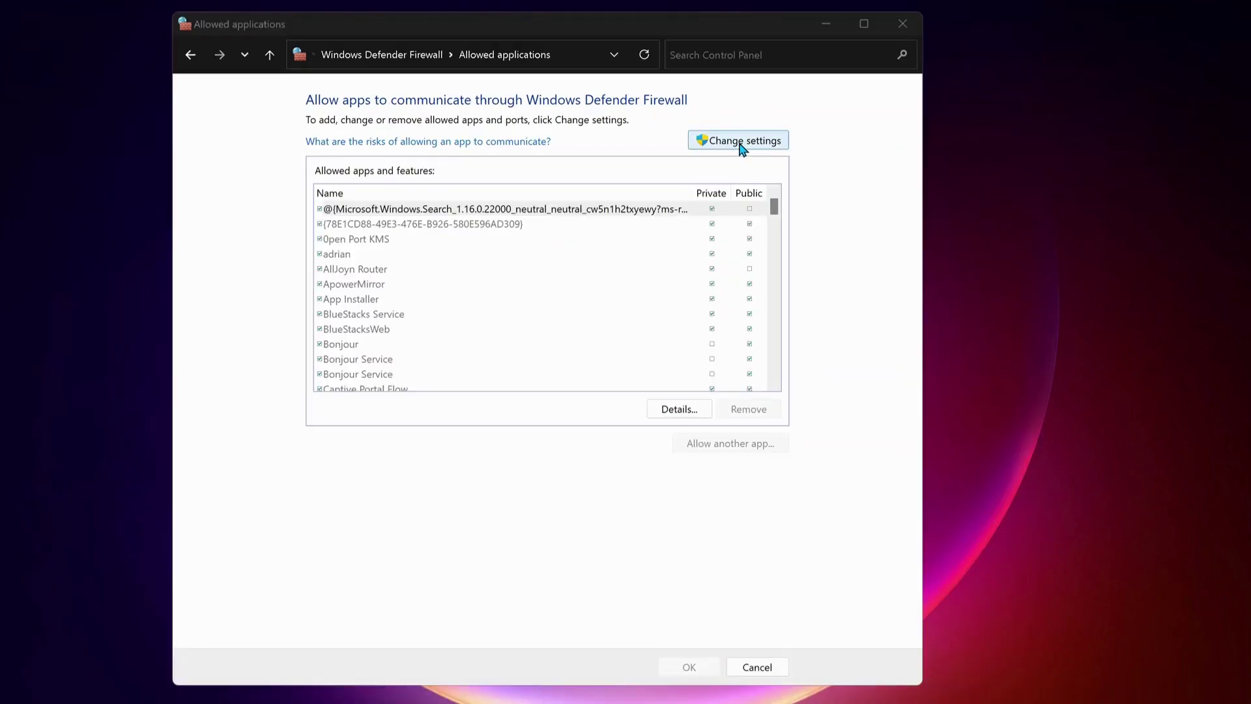
Step: Allow RiotClientServices.exe from C:\Riot Games\Riot Client through the firewall
click(741, 141)
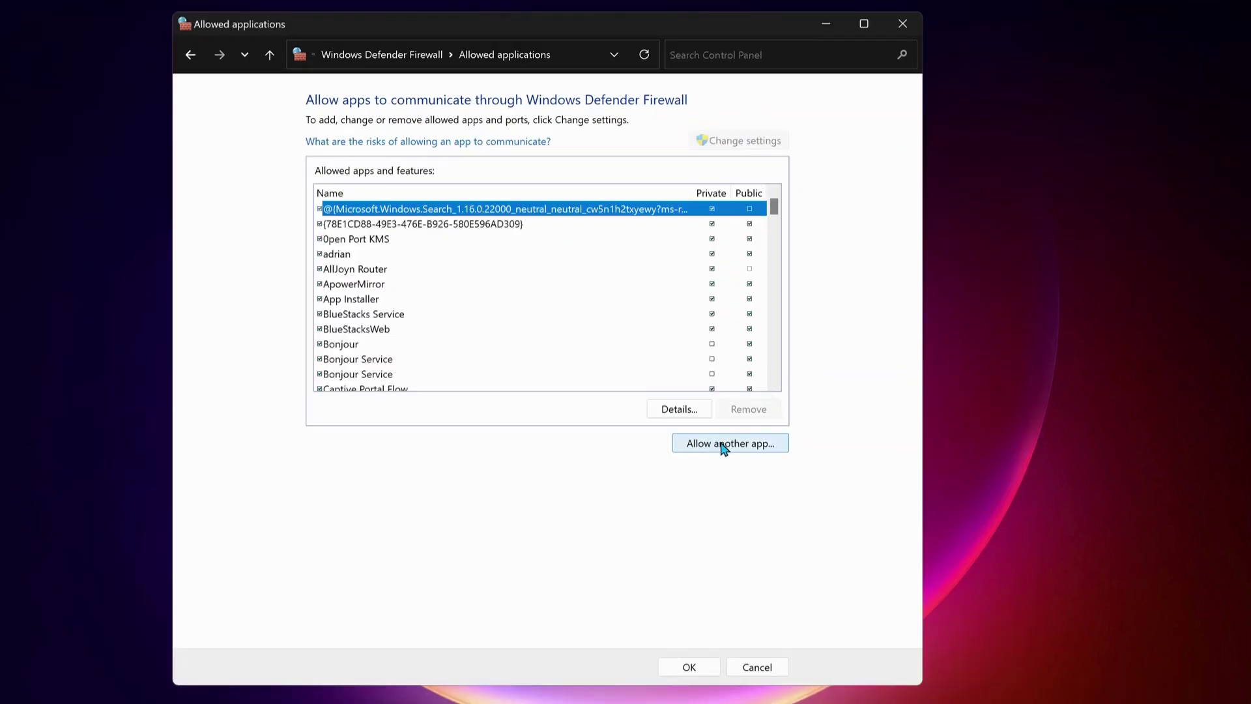
click(744, 448)
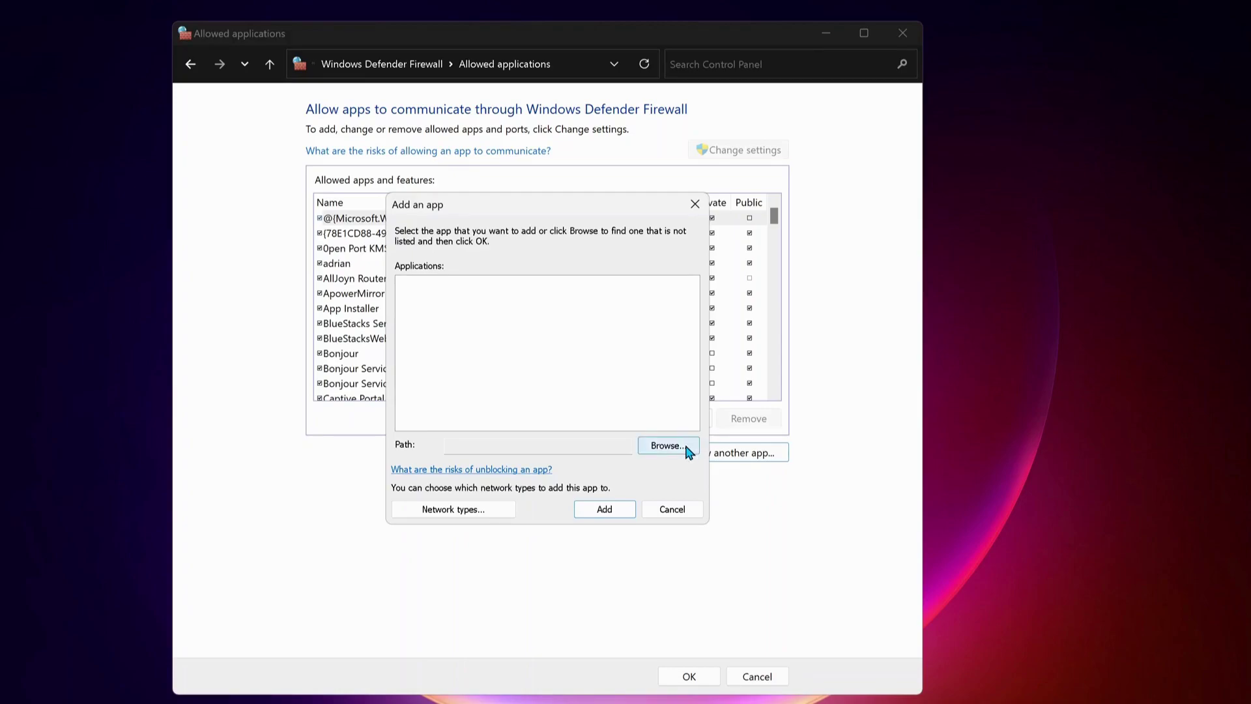
click(669, 446)
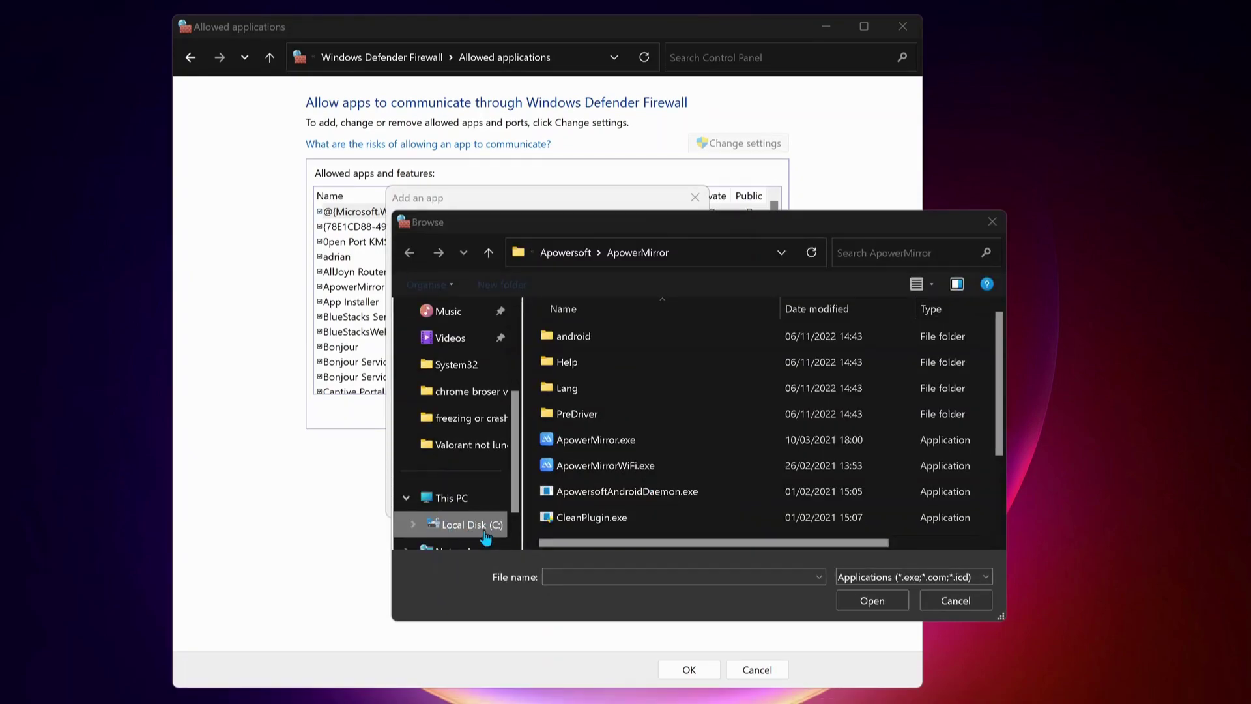
click(486, 536)
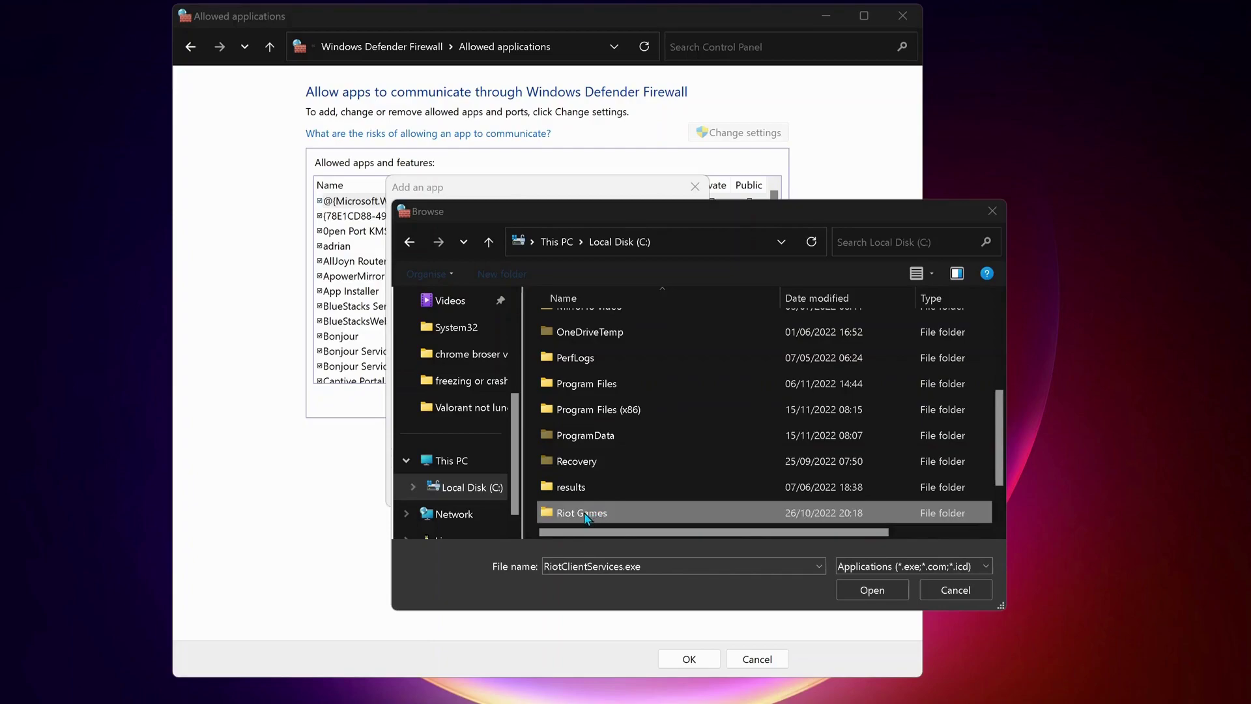
double_click(600, 515)
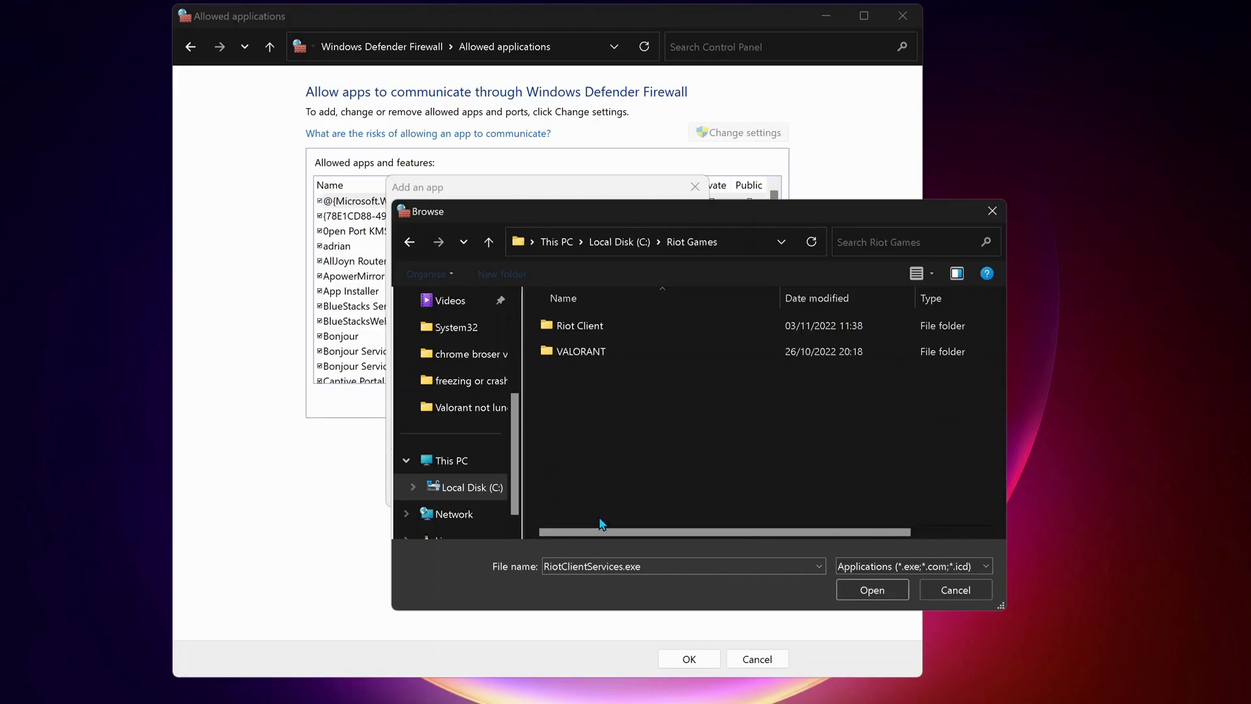
double_click(607, 323)
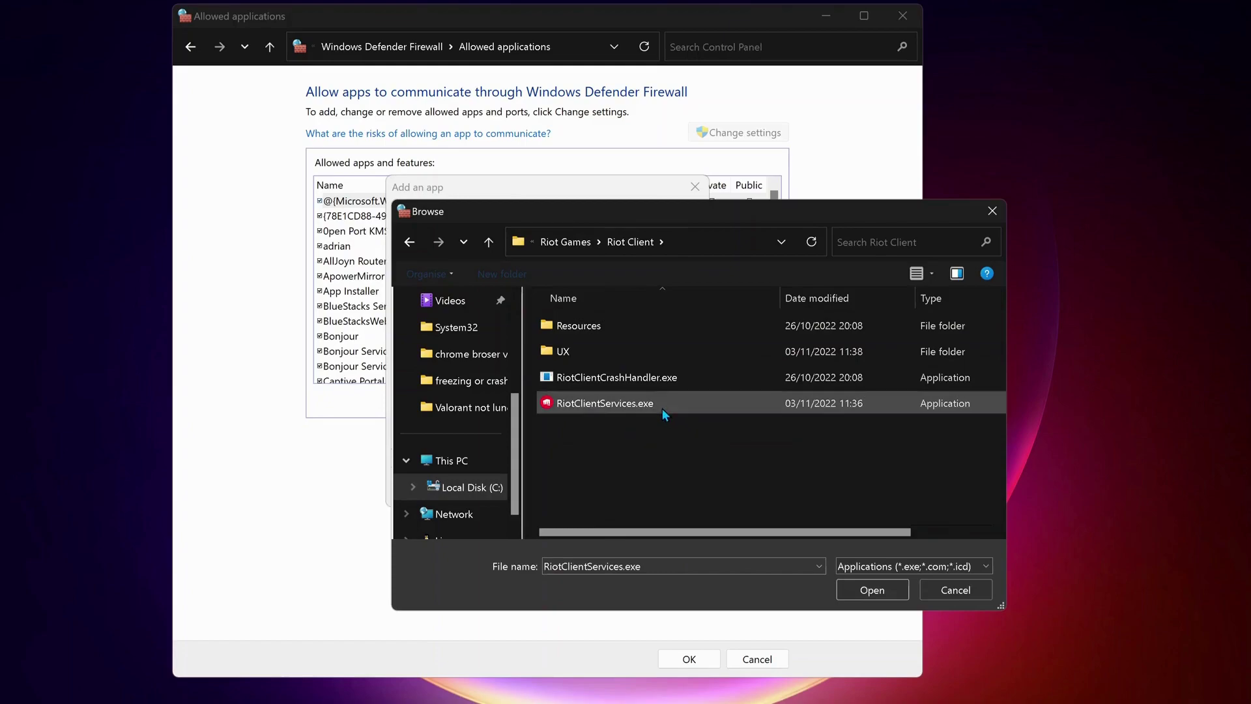
click(870, 590)
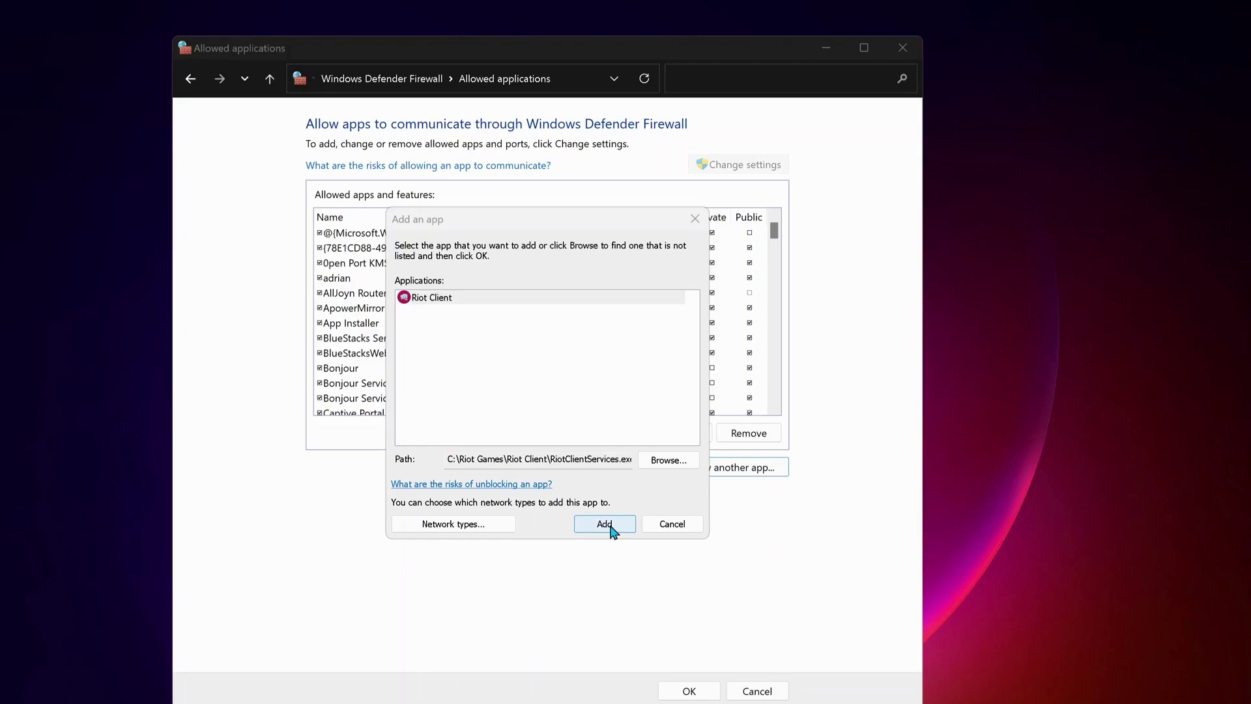
click(610, 524)
Step: Start allowing another app and browse to C:\Riot Games\VALORANT\live
click(373, 353)
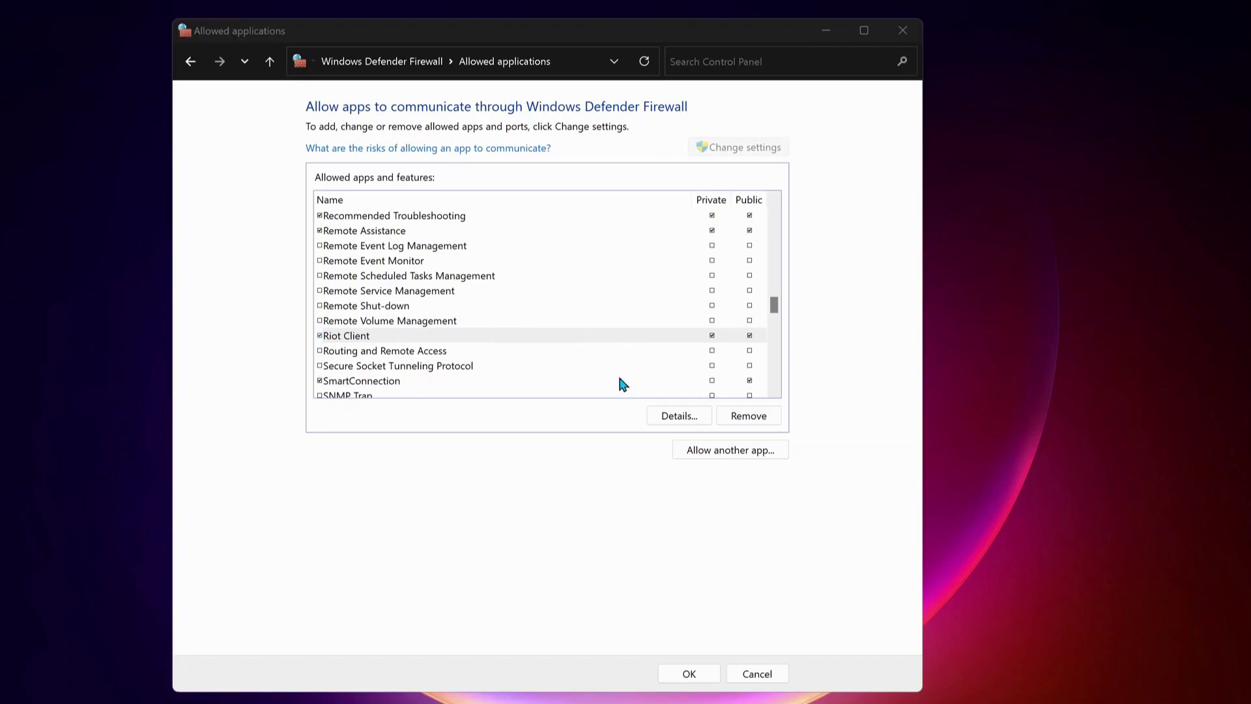
click(714, 458)
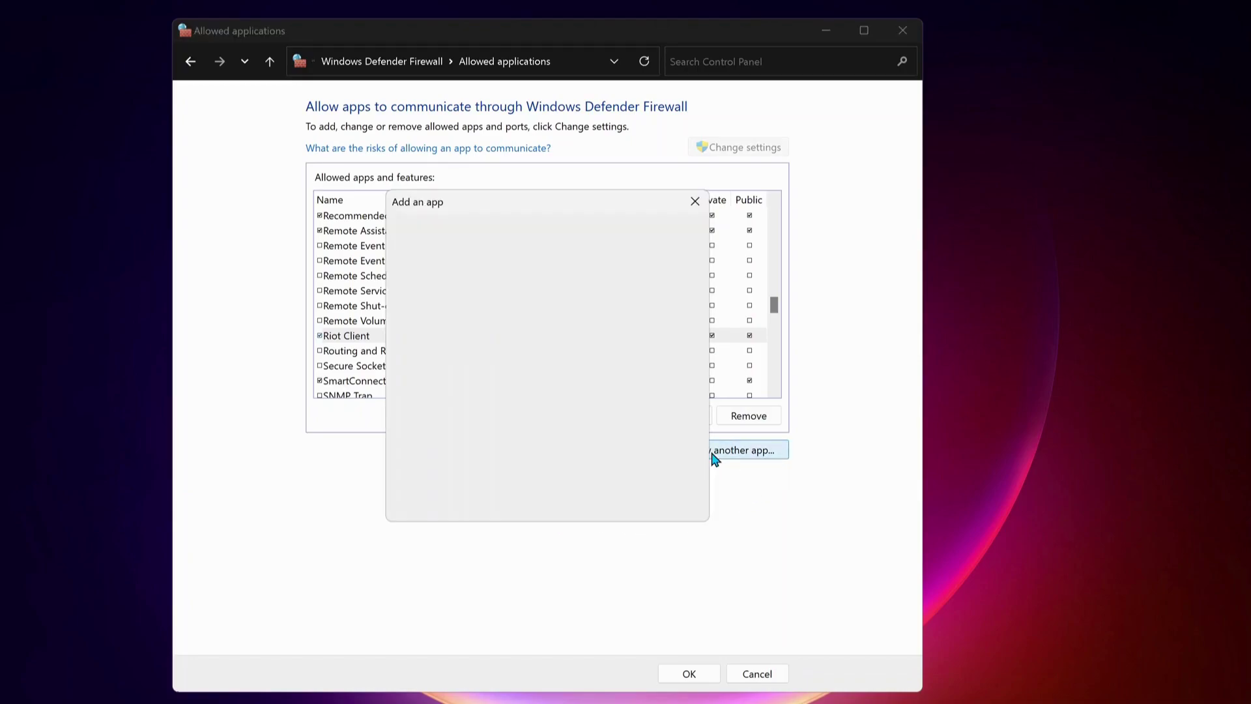
click(668, 443)
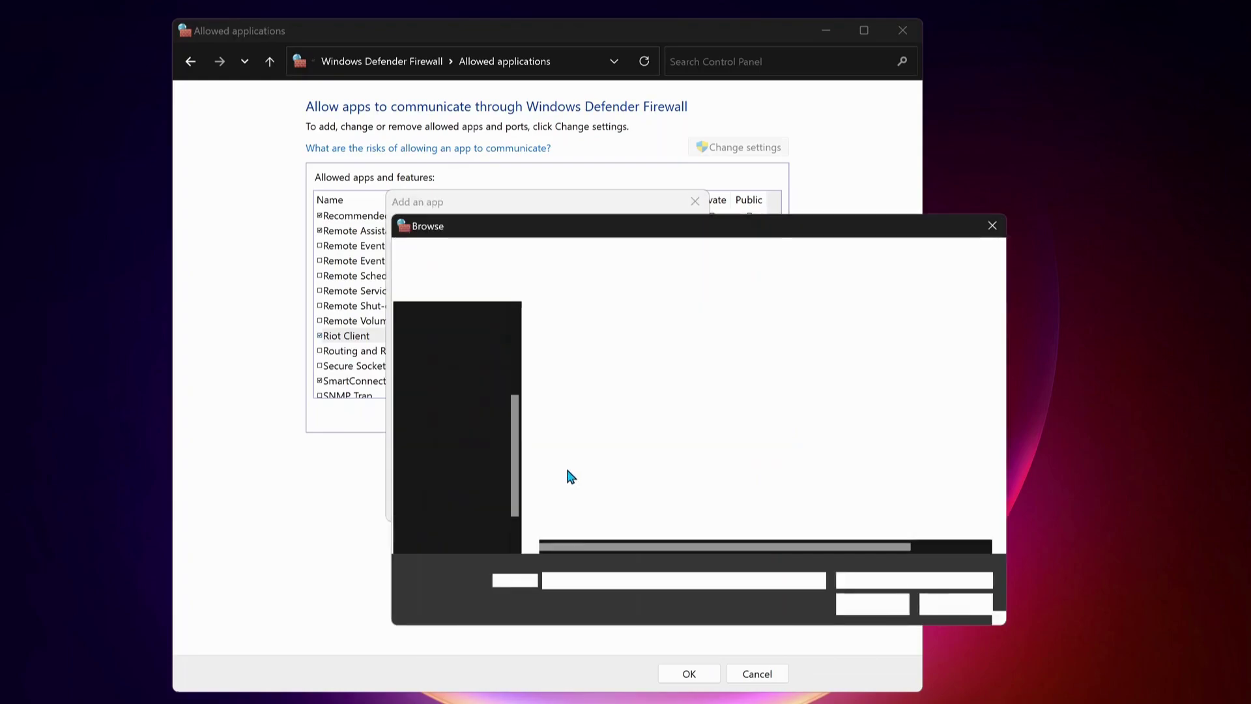
click(459, 529)
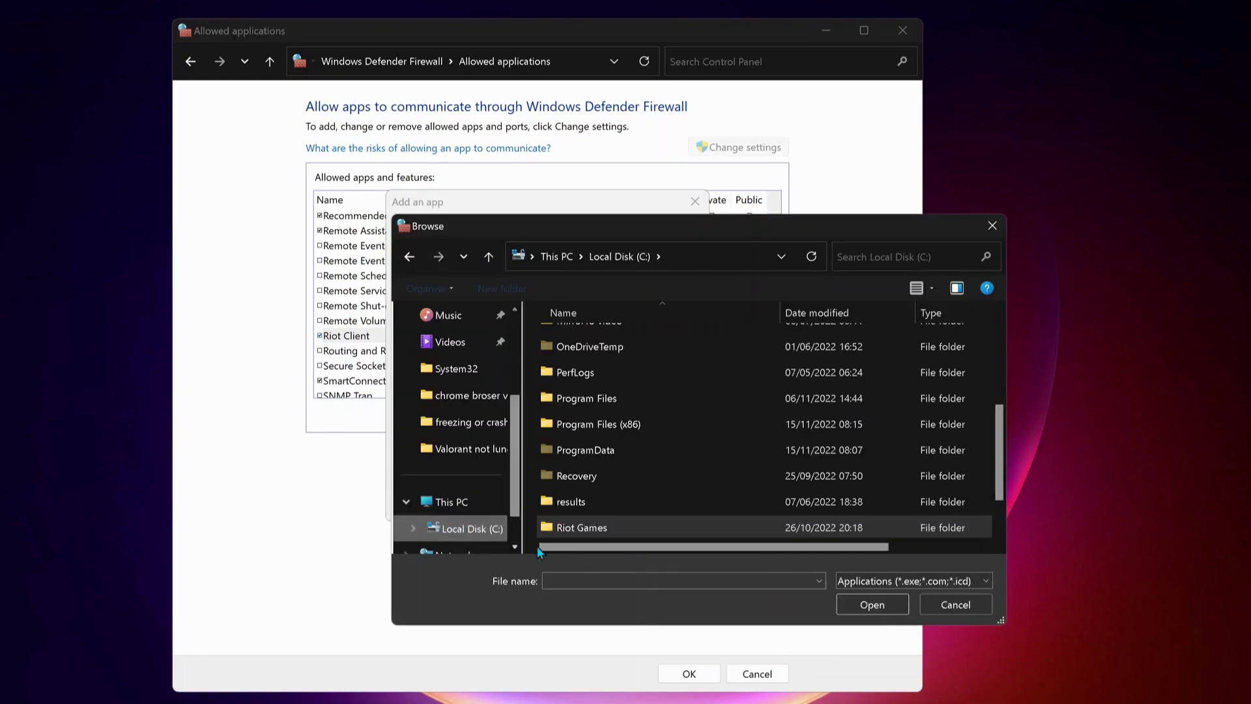
scroll(587, 509, down, 3)
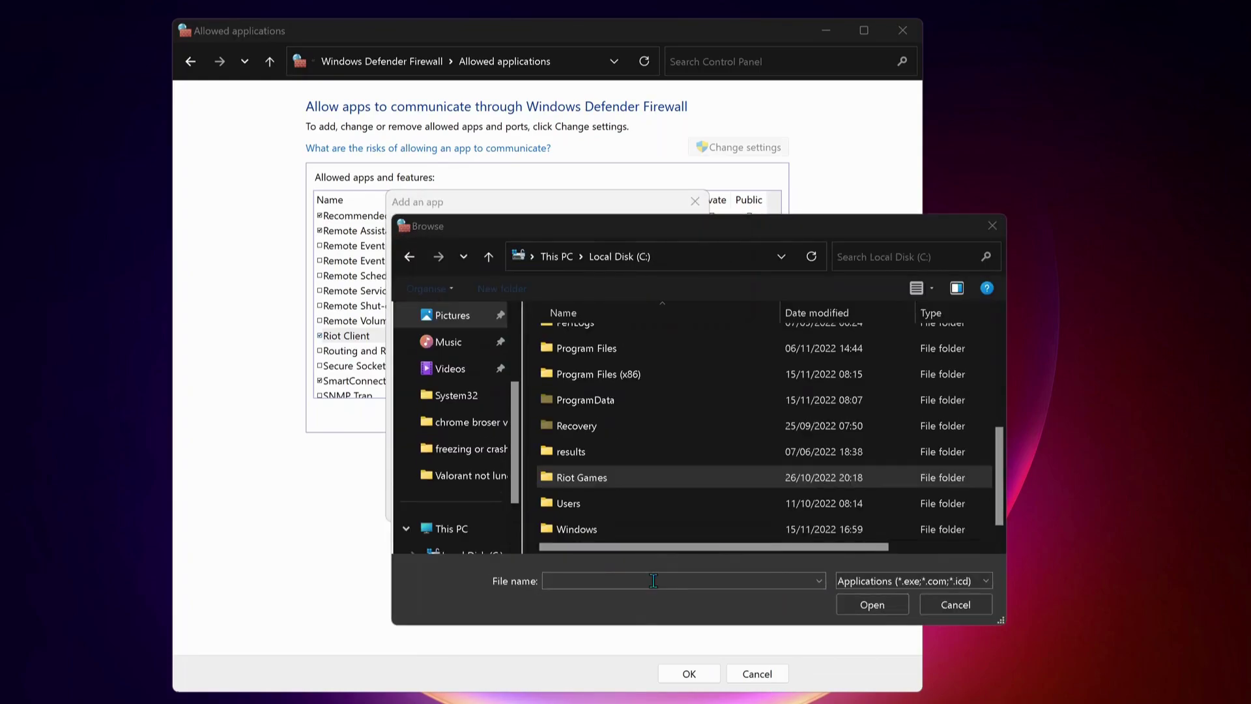
double_click(603, 482)
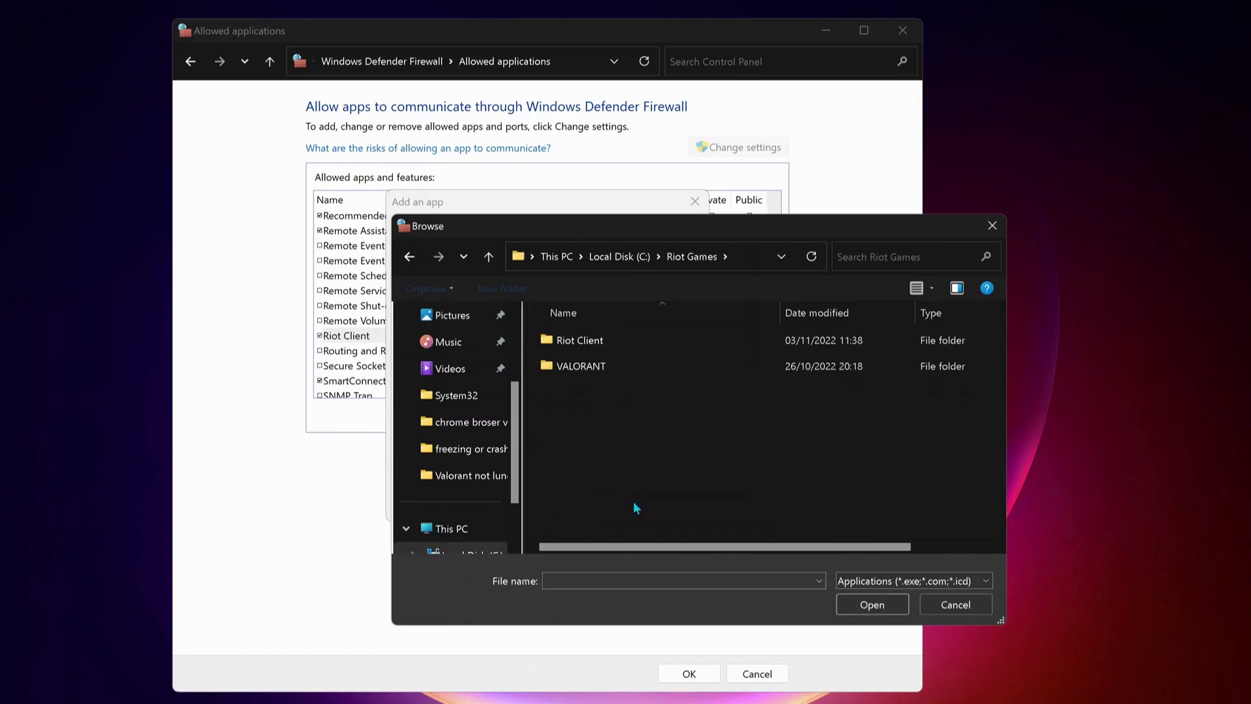
double_click(590, 366)
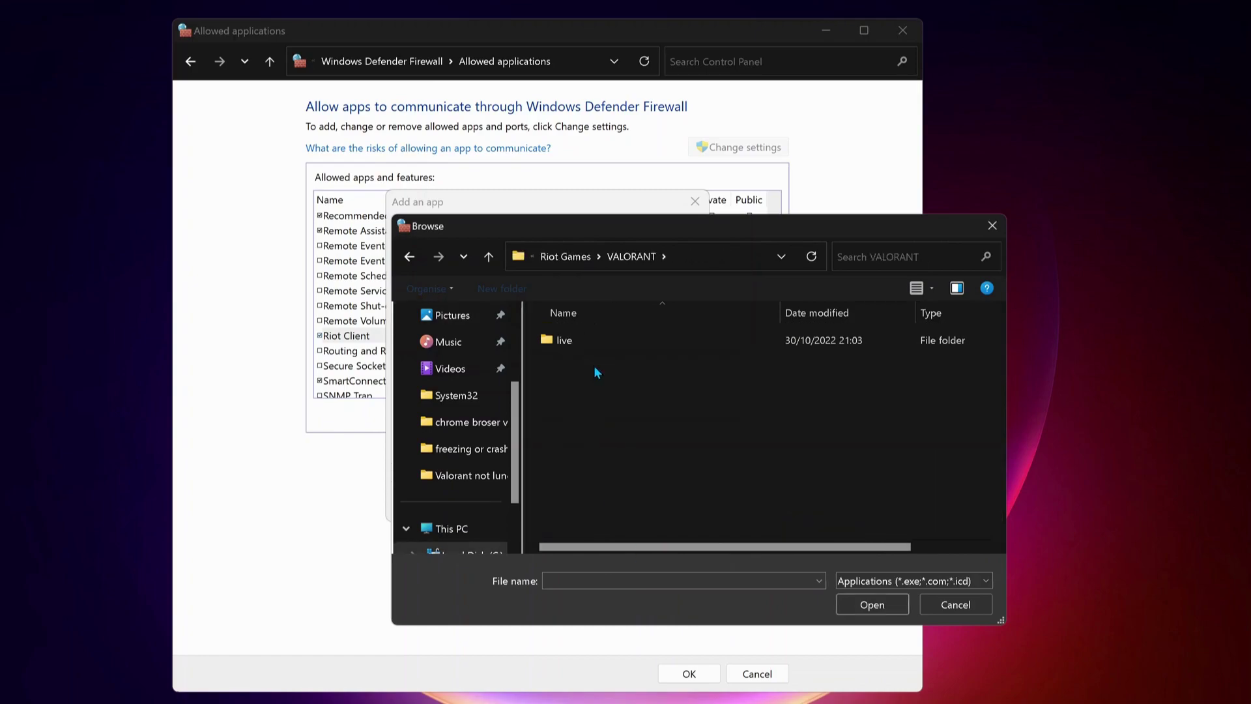
double_click(625, 338)
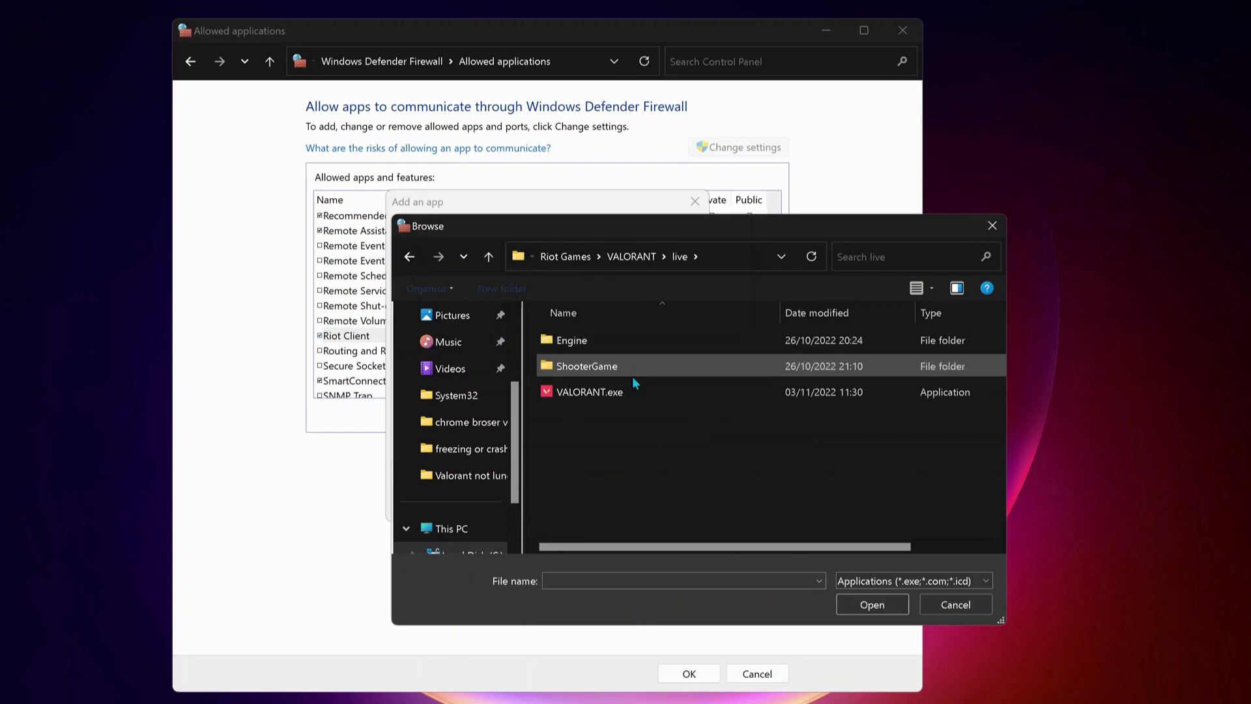
Step: Add VALORANT.exe as BootstrapPackagedGame and enable it for Private networks
click(593, 392)
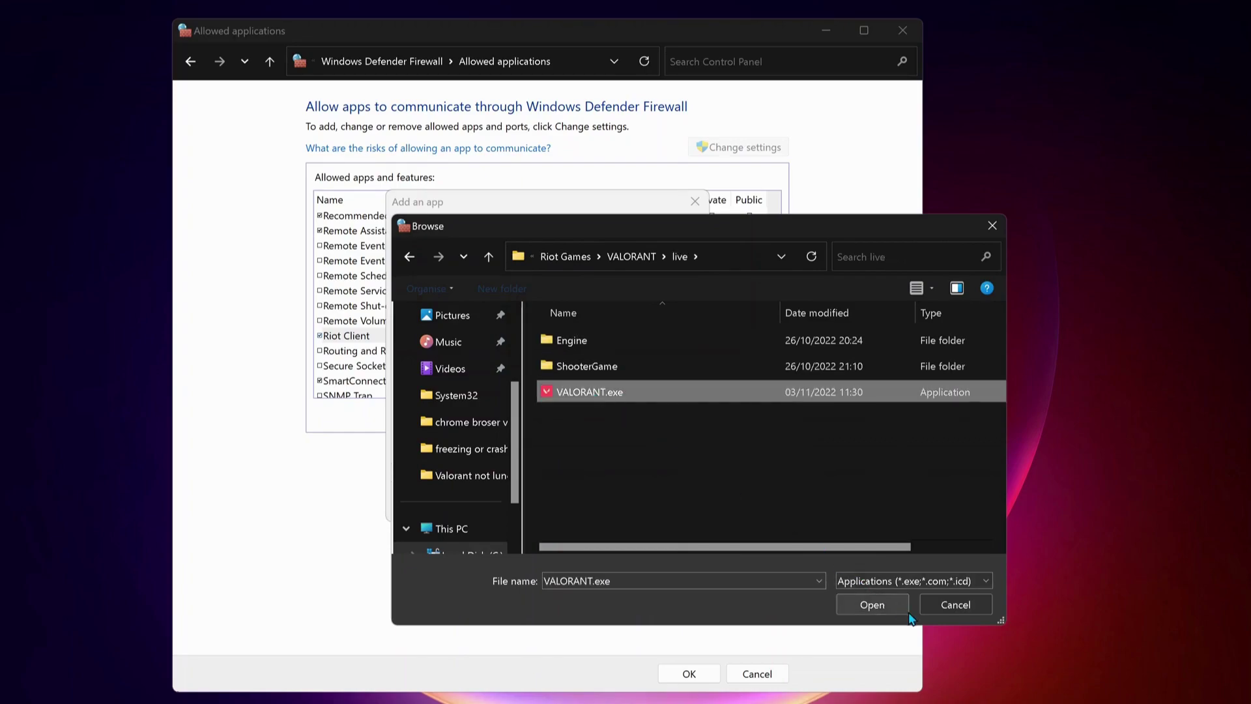
click(857, 602)
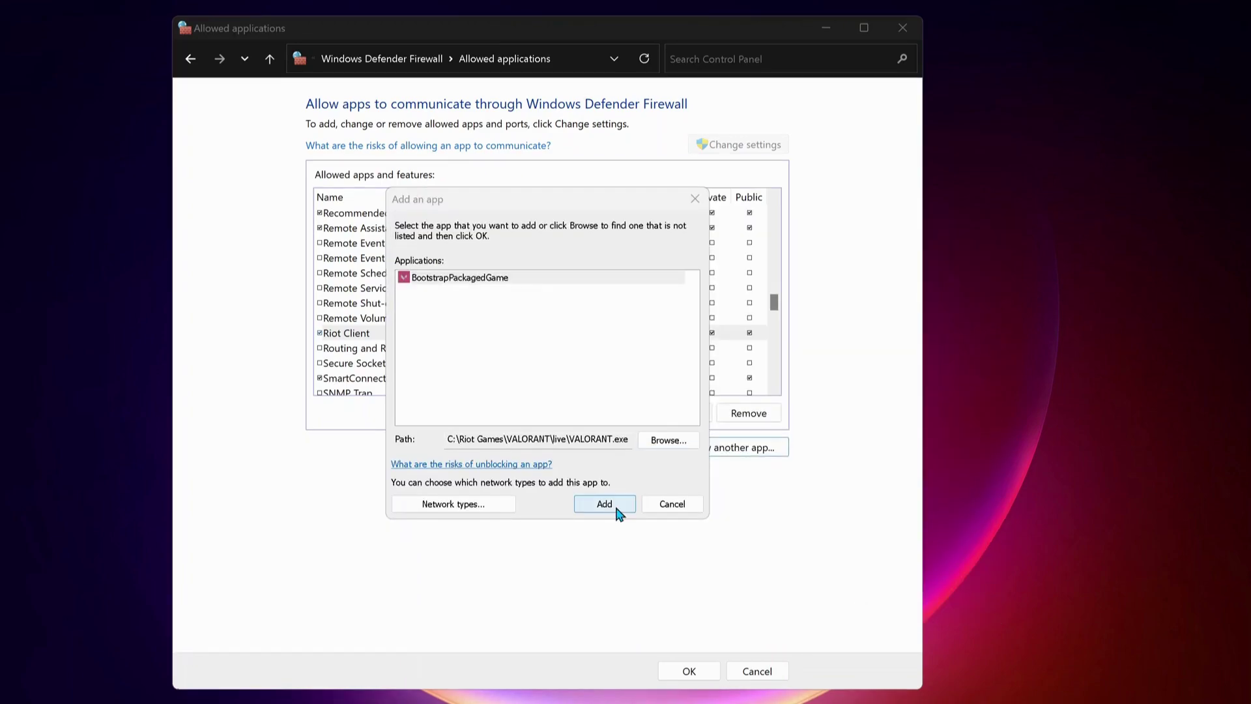
click(605, 504)
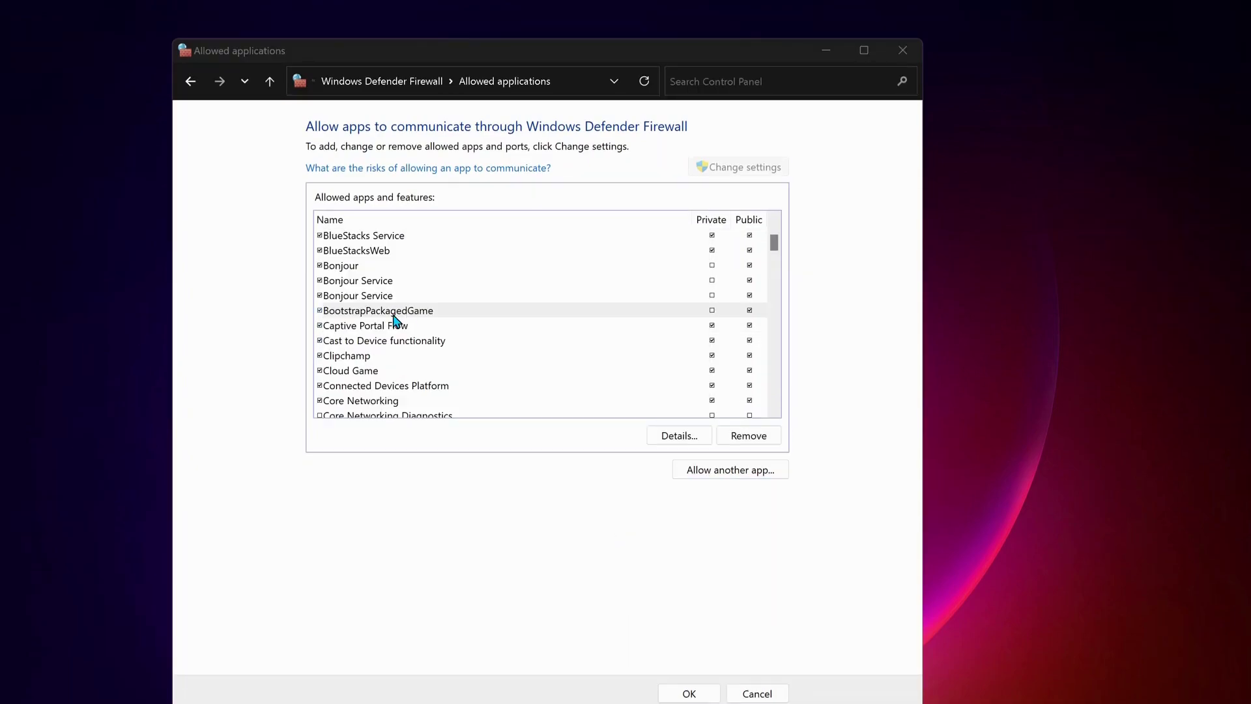
click(413, 311)
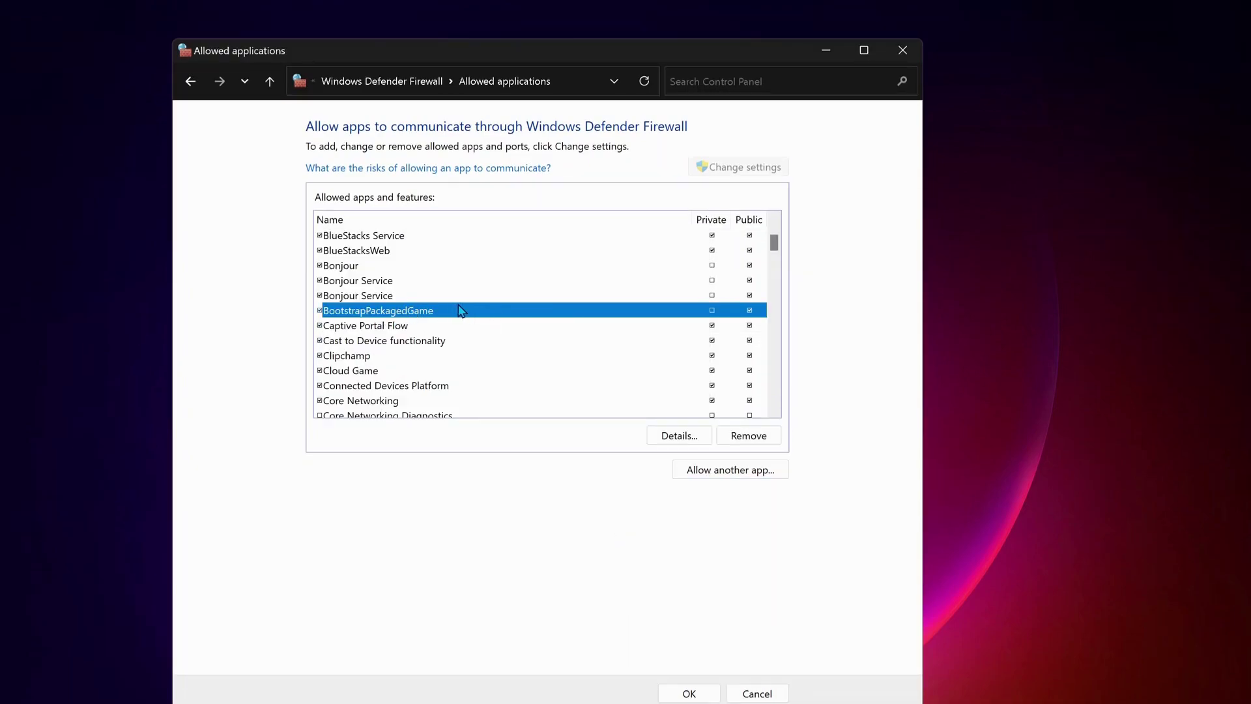
click(712, 311)
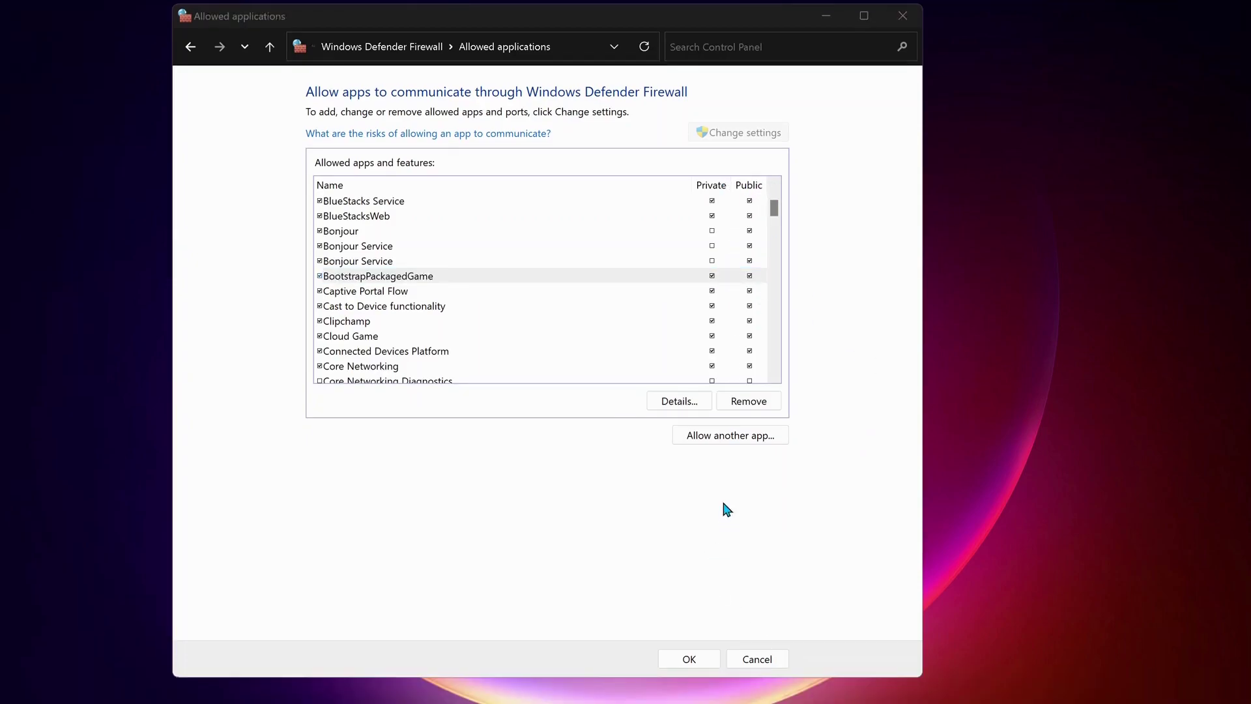
Step: Add VALORANT-Win64-Shipping.exe from ShooterGame\Binaries\Win64 and enable VALORANT for Private networks
click(724, 440)
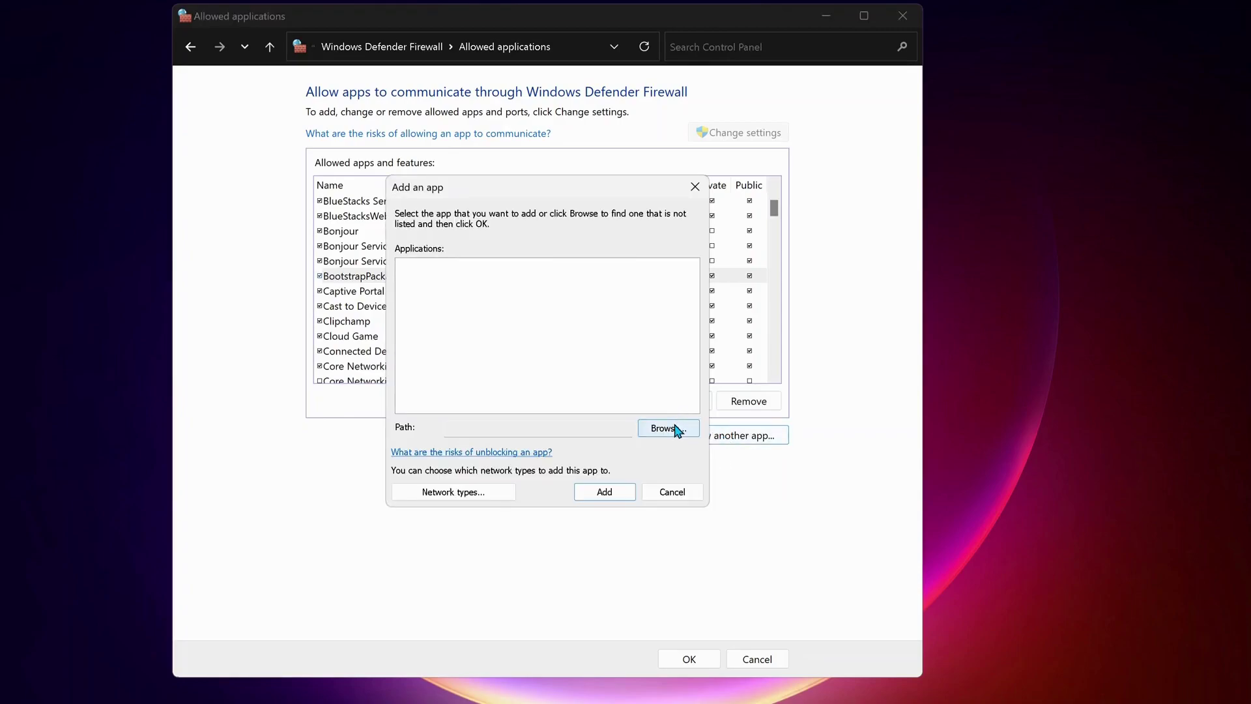
click(677, 425)
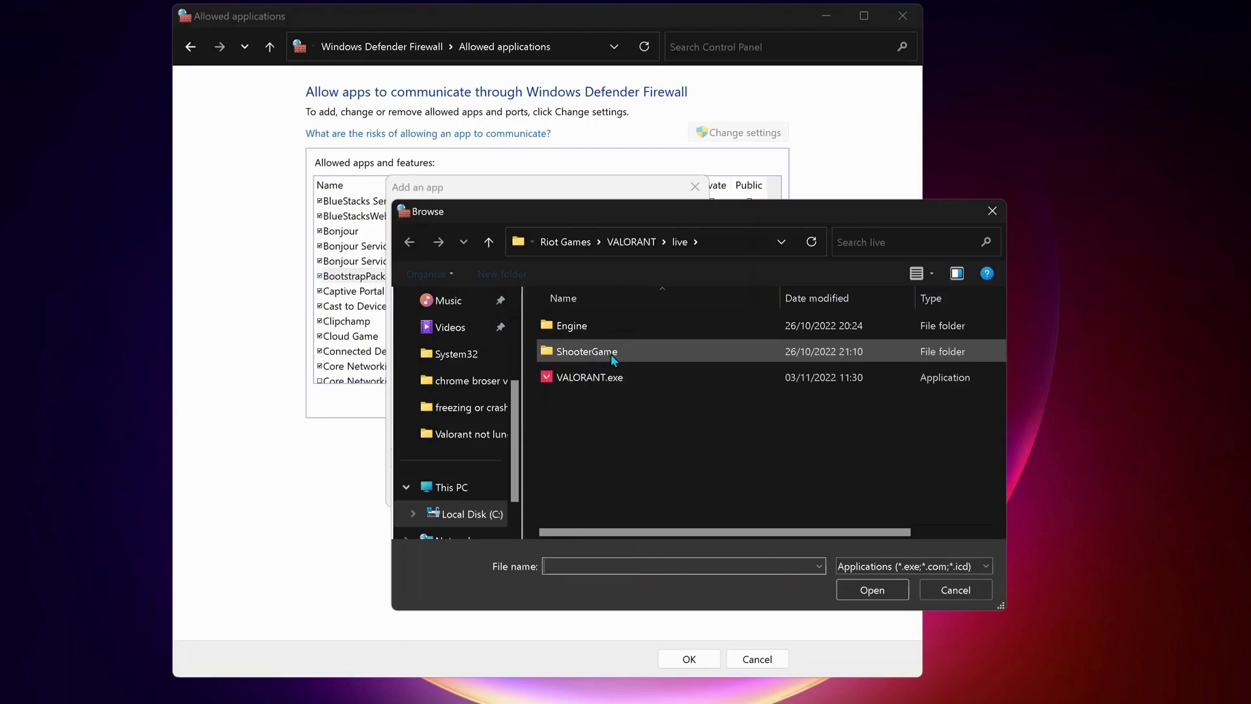
double_click(611, 354)
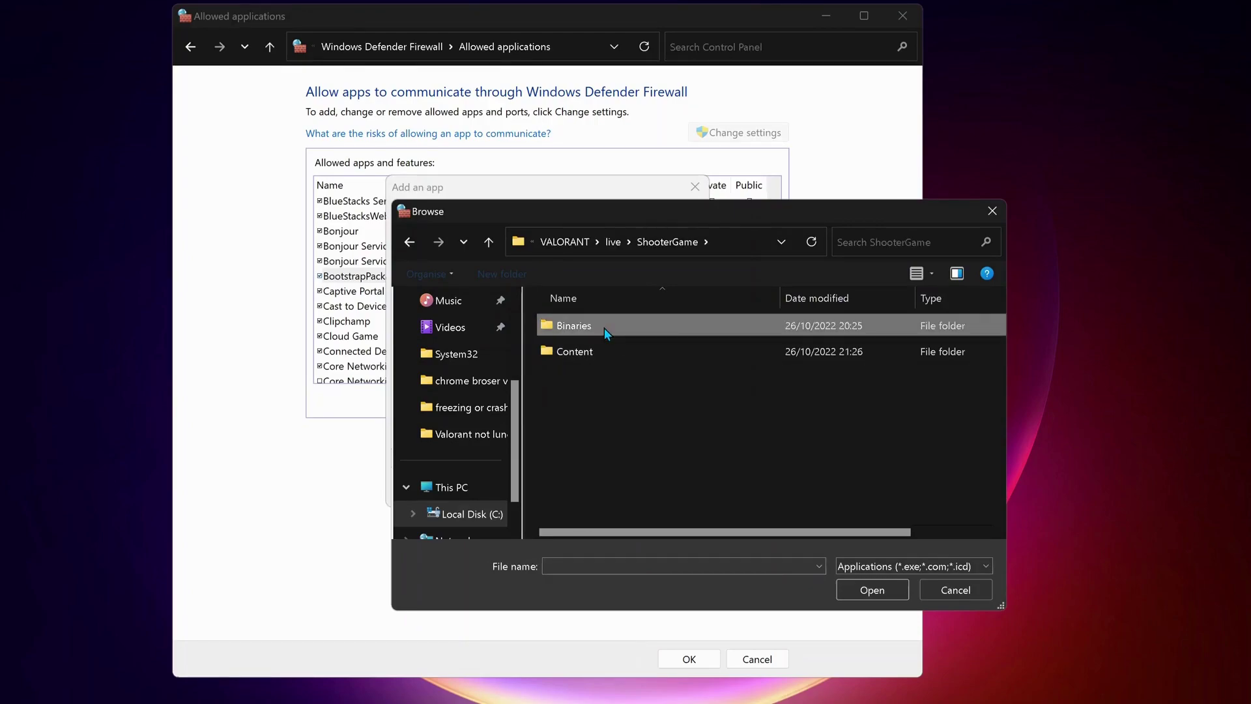
double_click(604, 327)
double_click(604, 325)
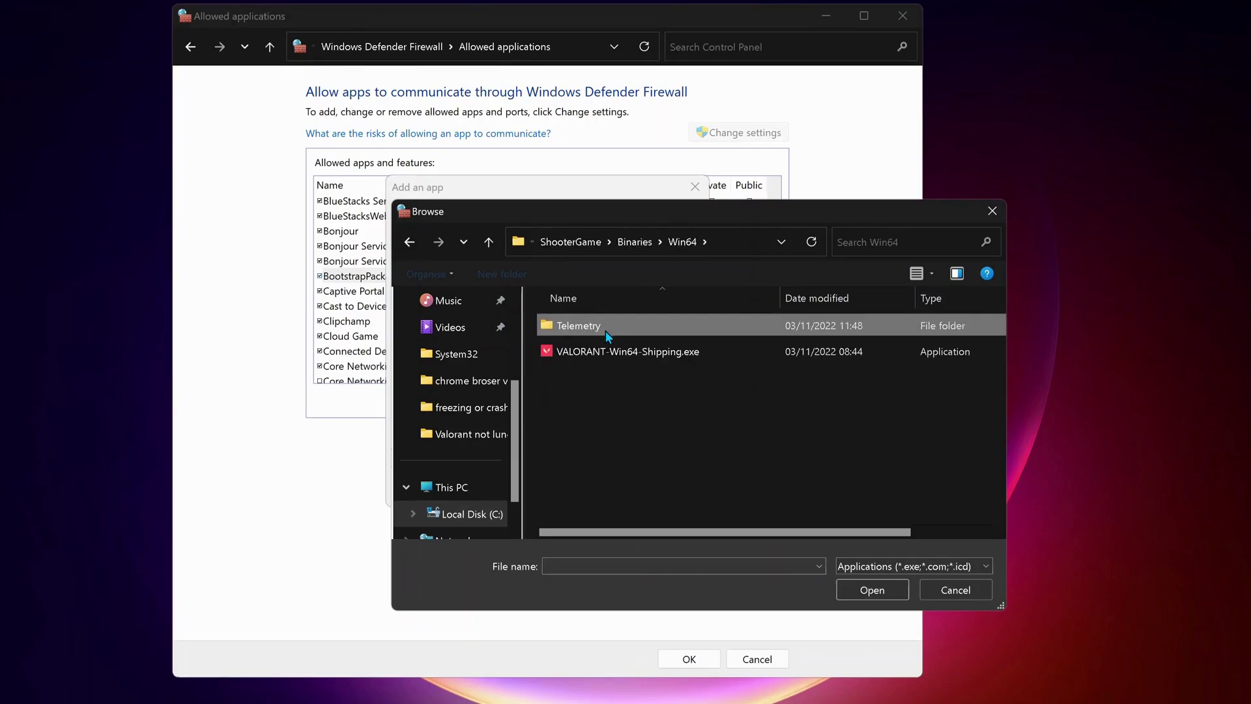
click(574, 354)
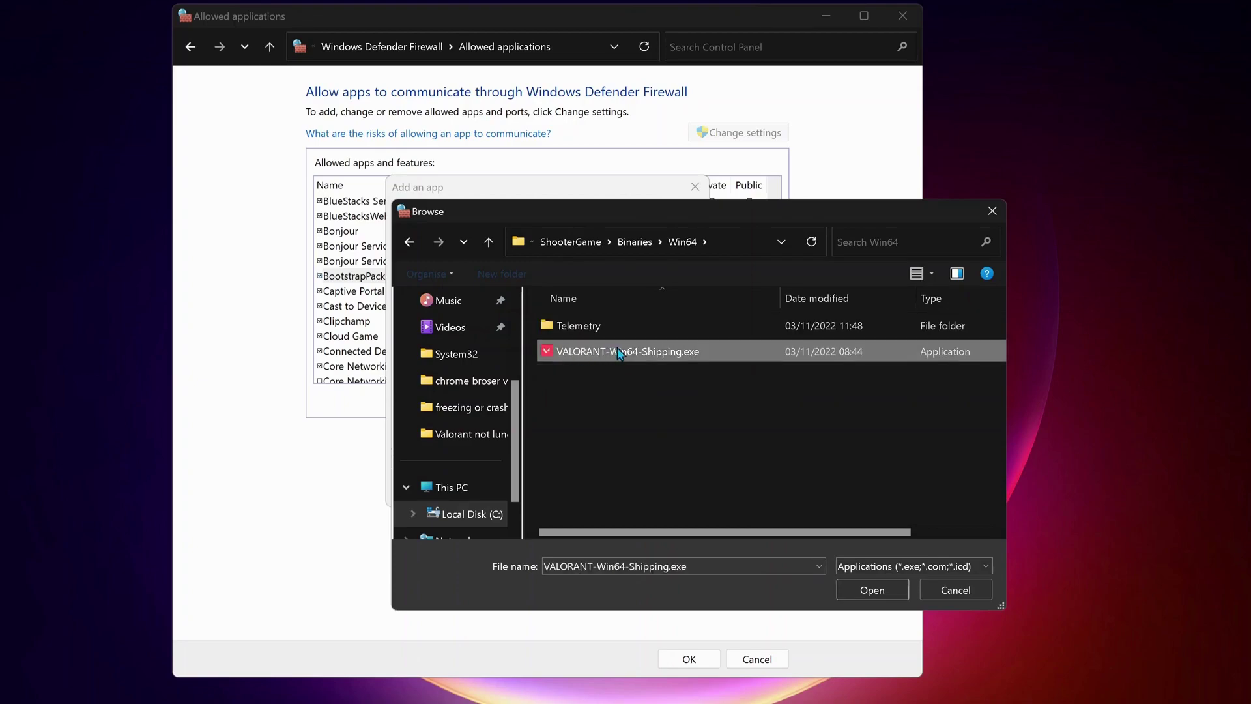
click(879, 588)
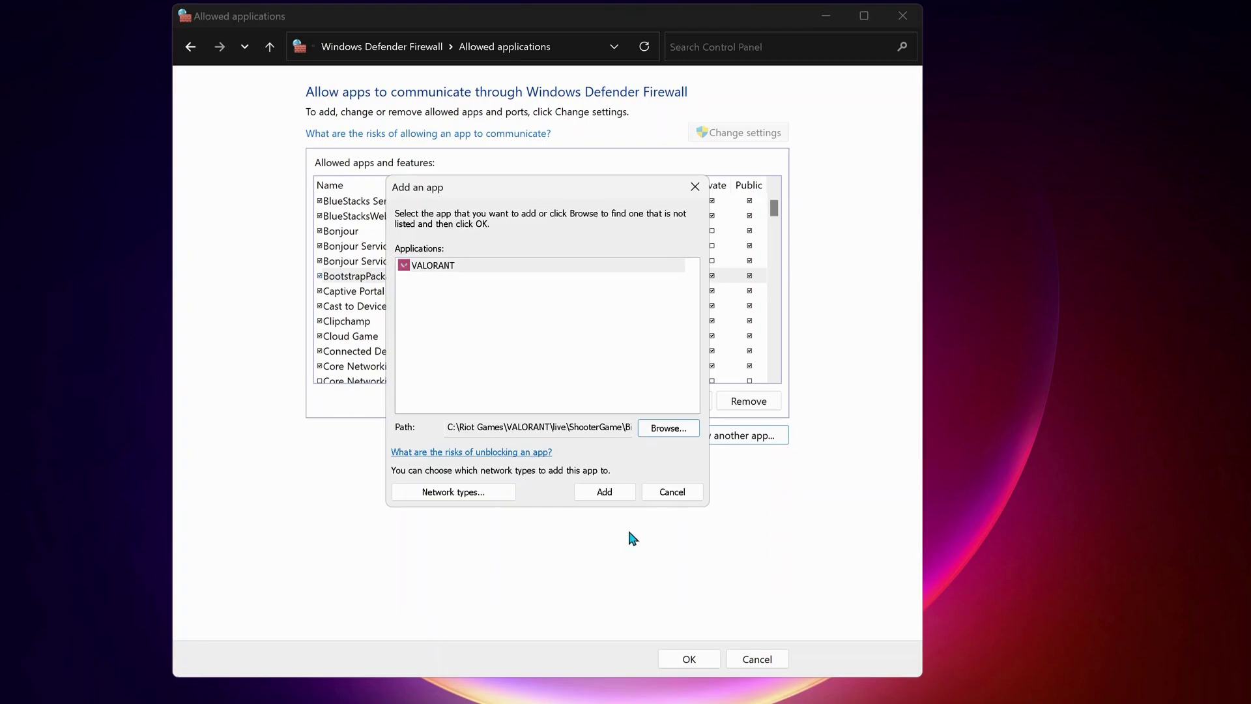
click(604, 491)
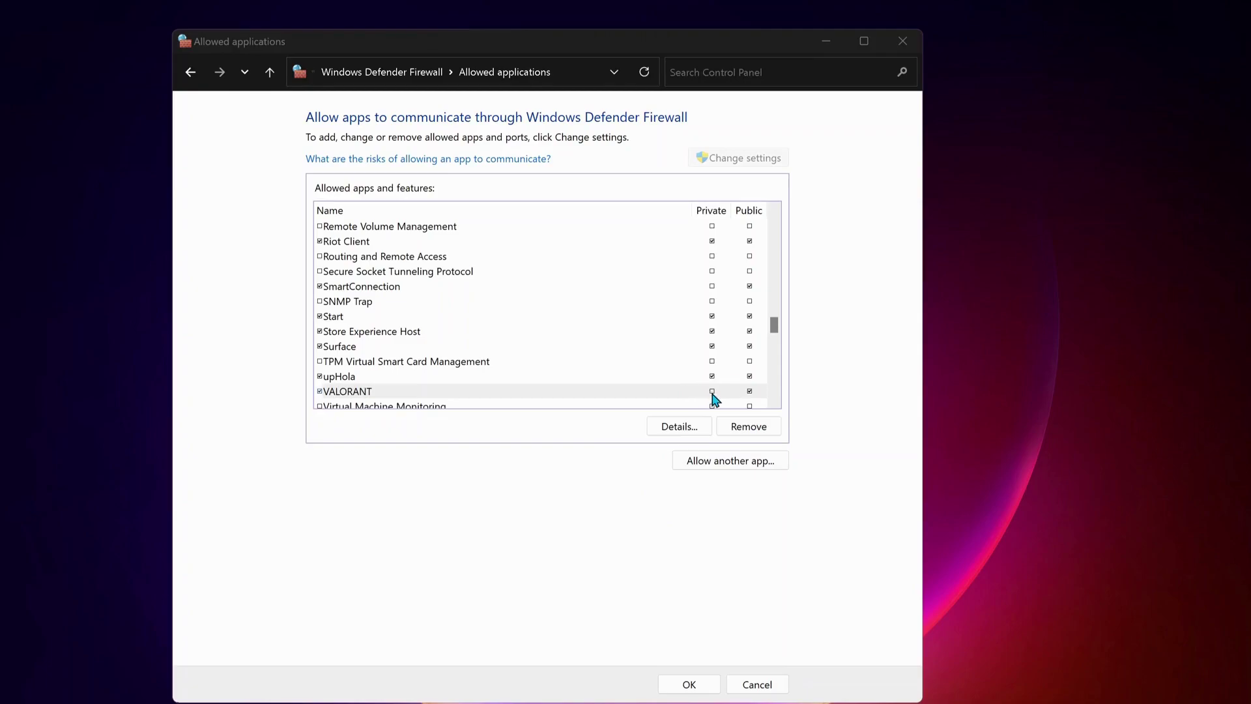
click(713, 391)
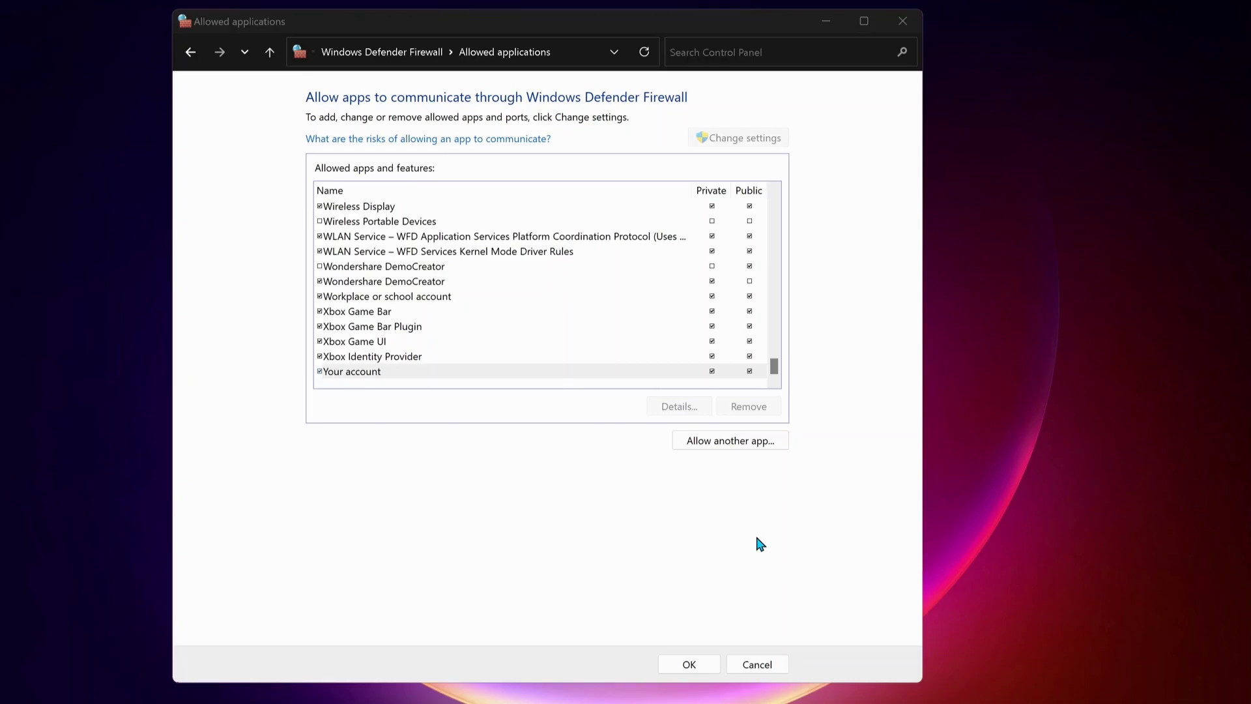
Step: Add C:\Program Files\Riot Vanguard\vgc.exe and enable Vanguard user-mode service for Private networks
click(706, 446)
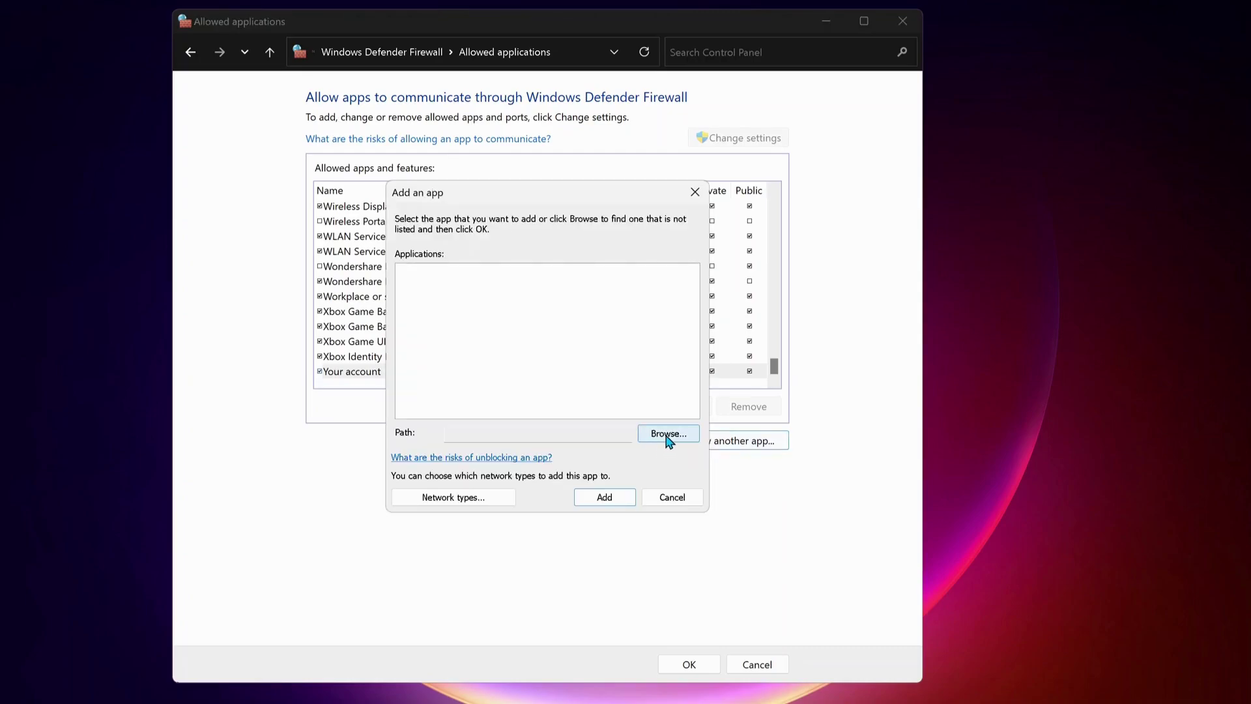
click(668, 436)
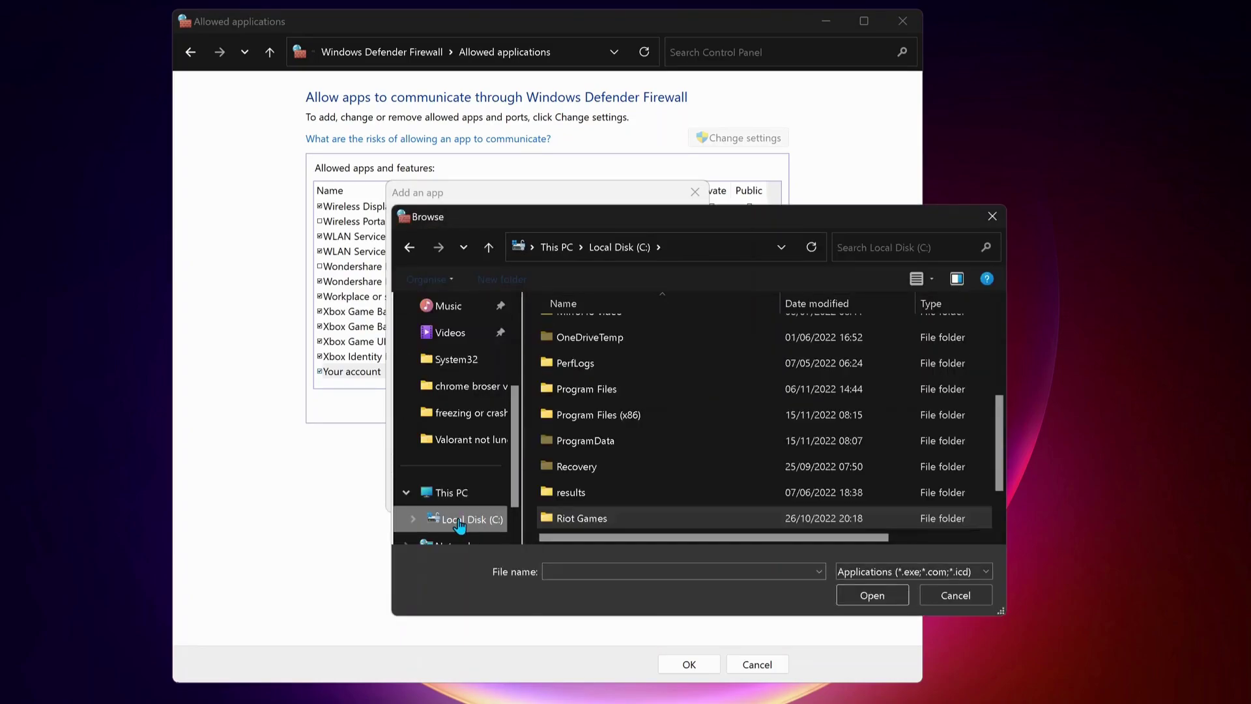
double_click(598, 390)
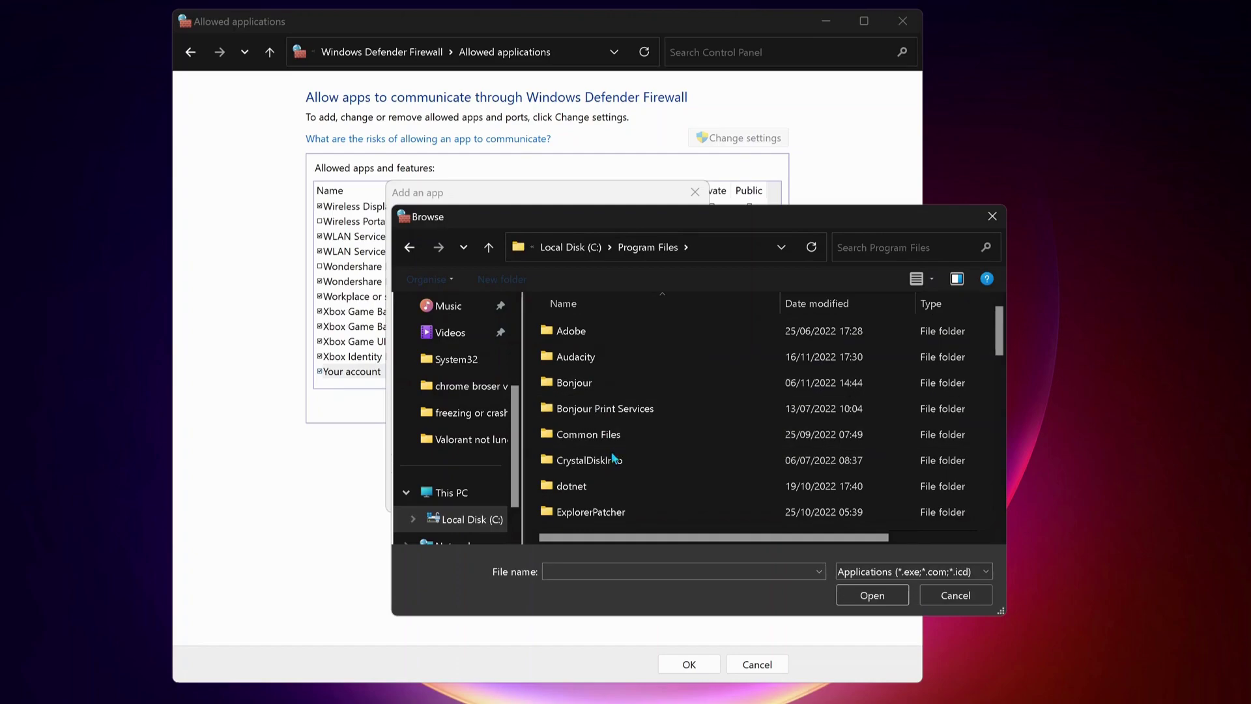
scroll(608, 405, down, 6)
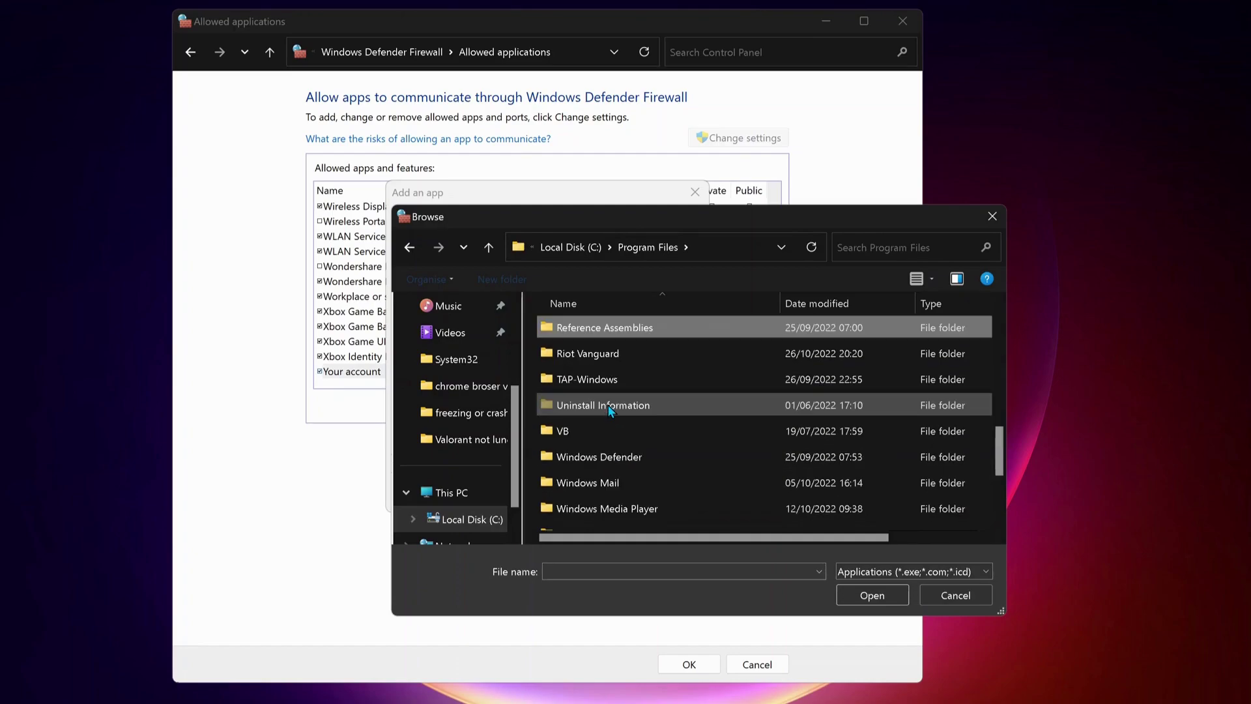
double_click(600, 361)
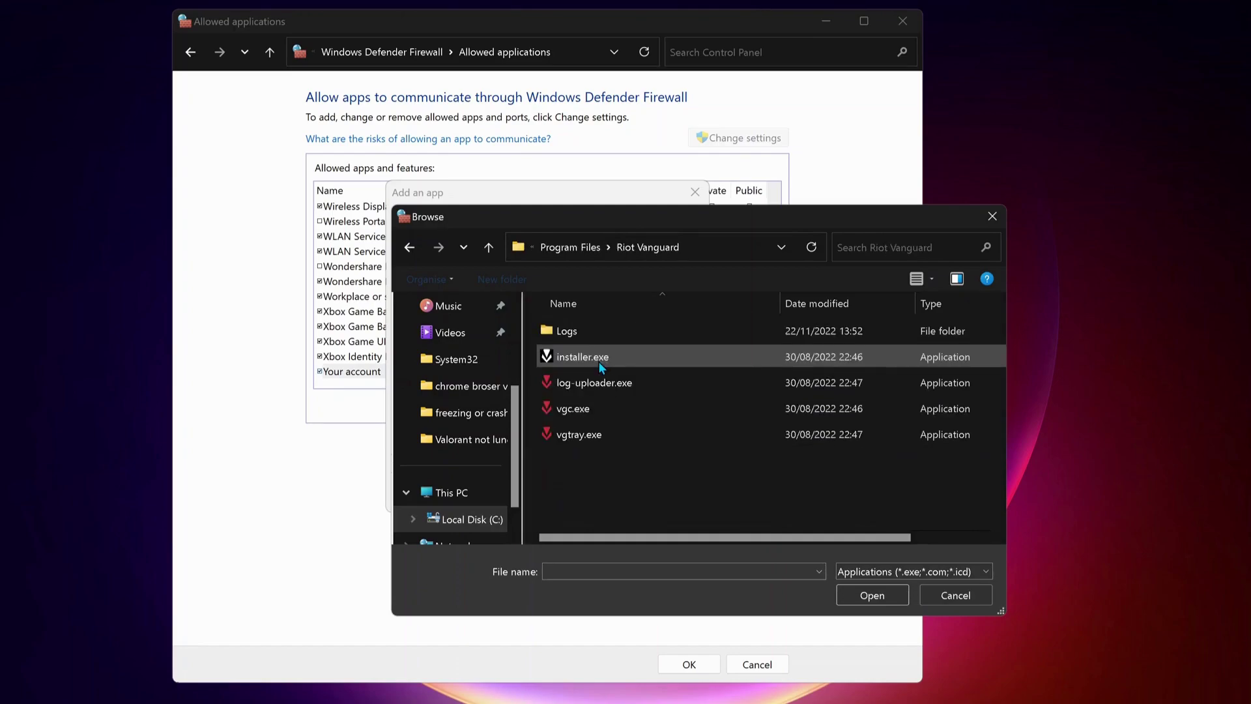
click(585, 411)
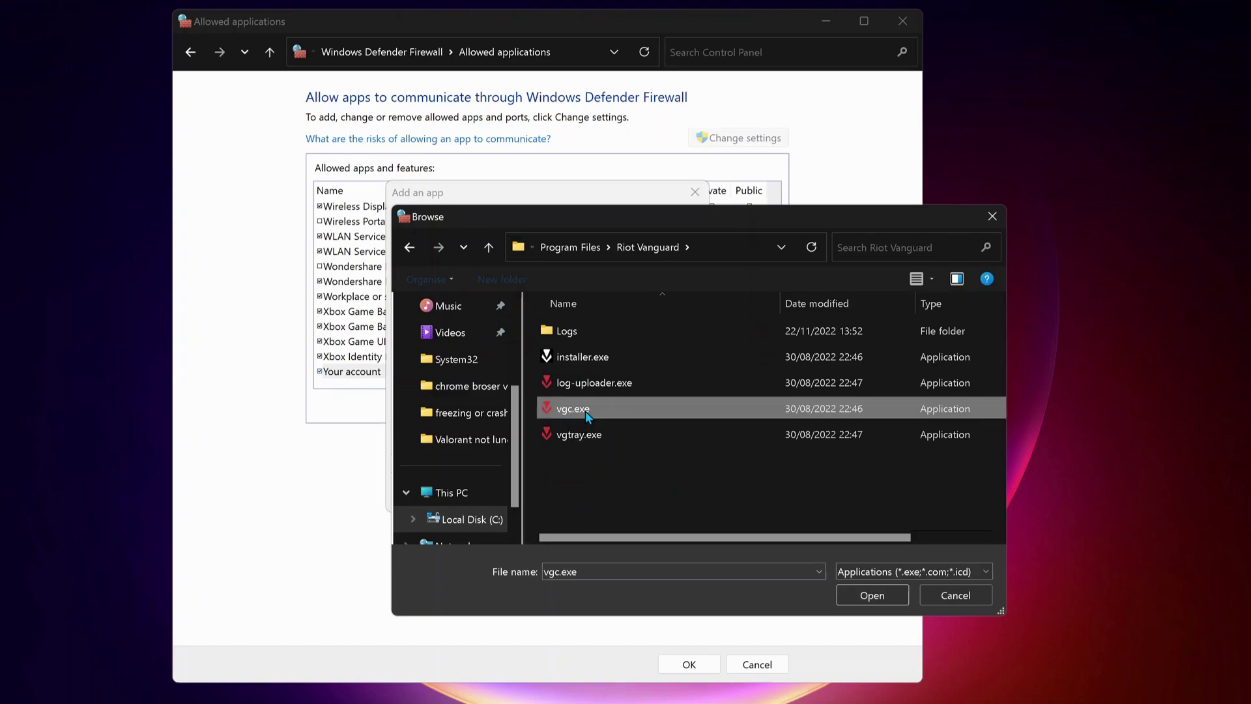
click(868, 595)
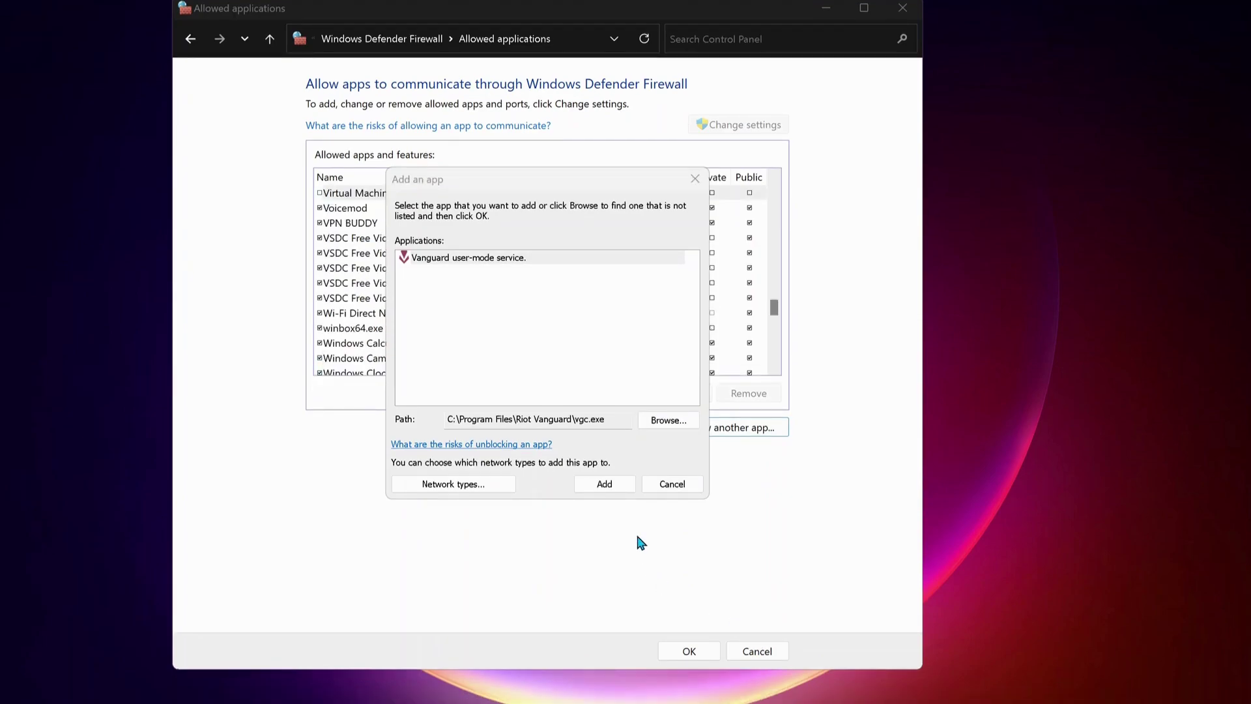
click(603, 486)
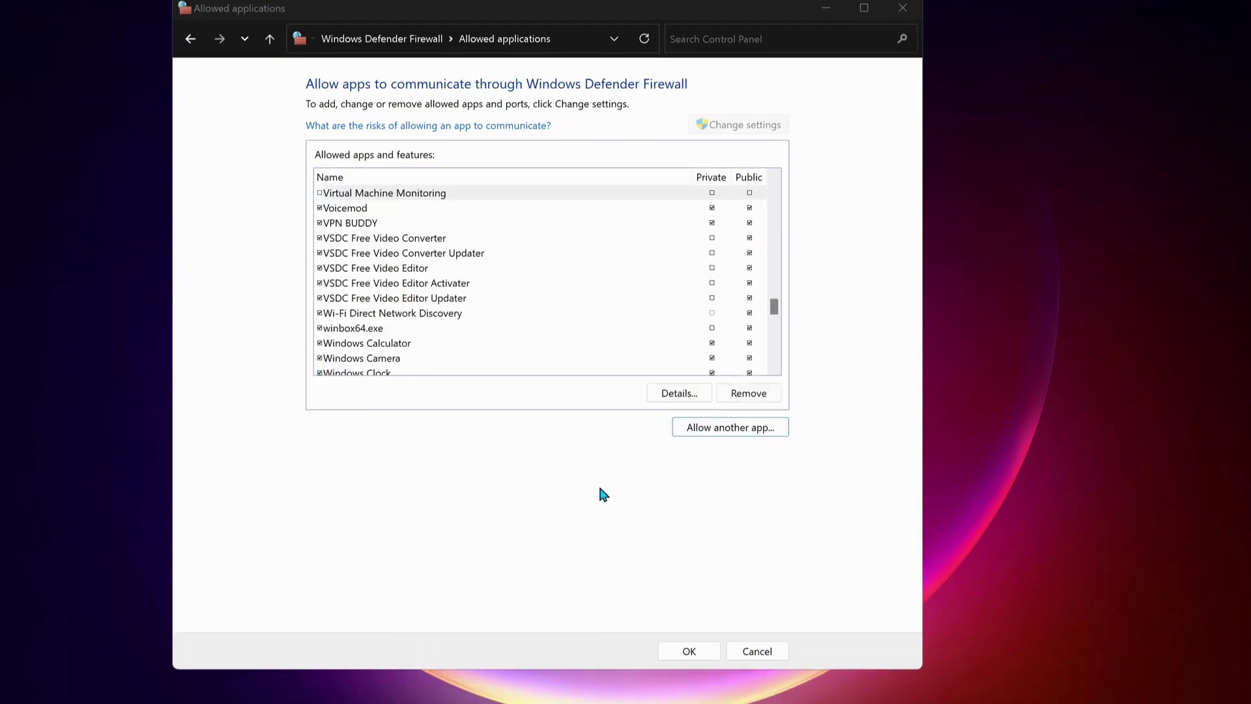
click(614, 215)
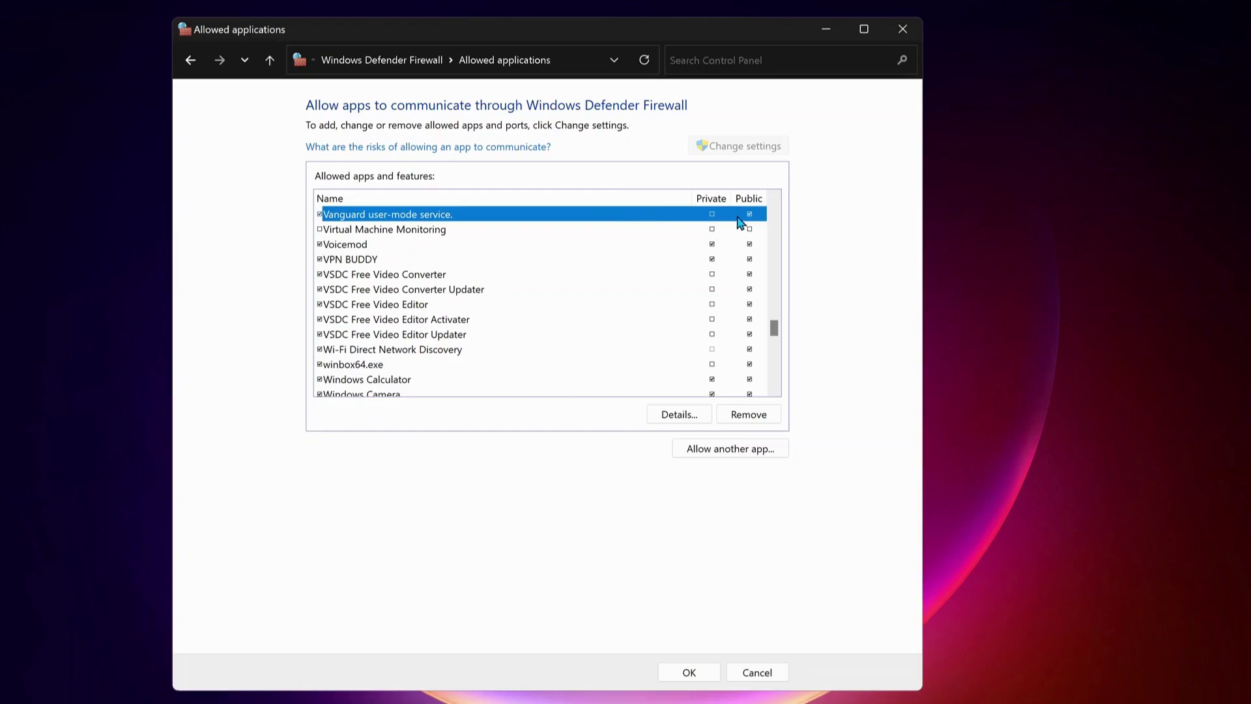
click(712, 215)
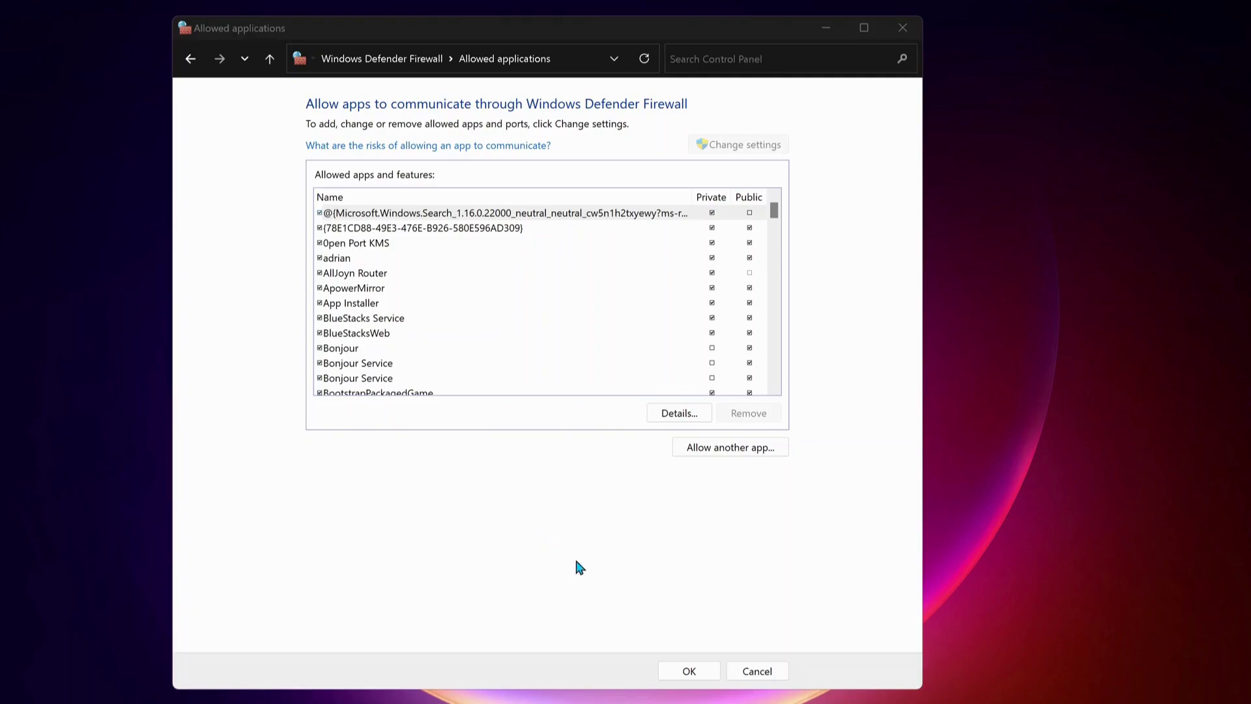
Step: Confirm the allowed-app changes with OK
click(684, 671)
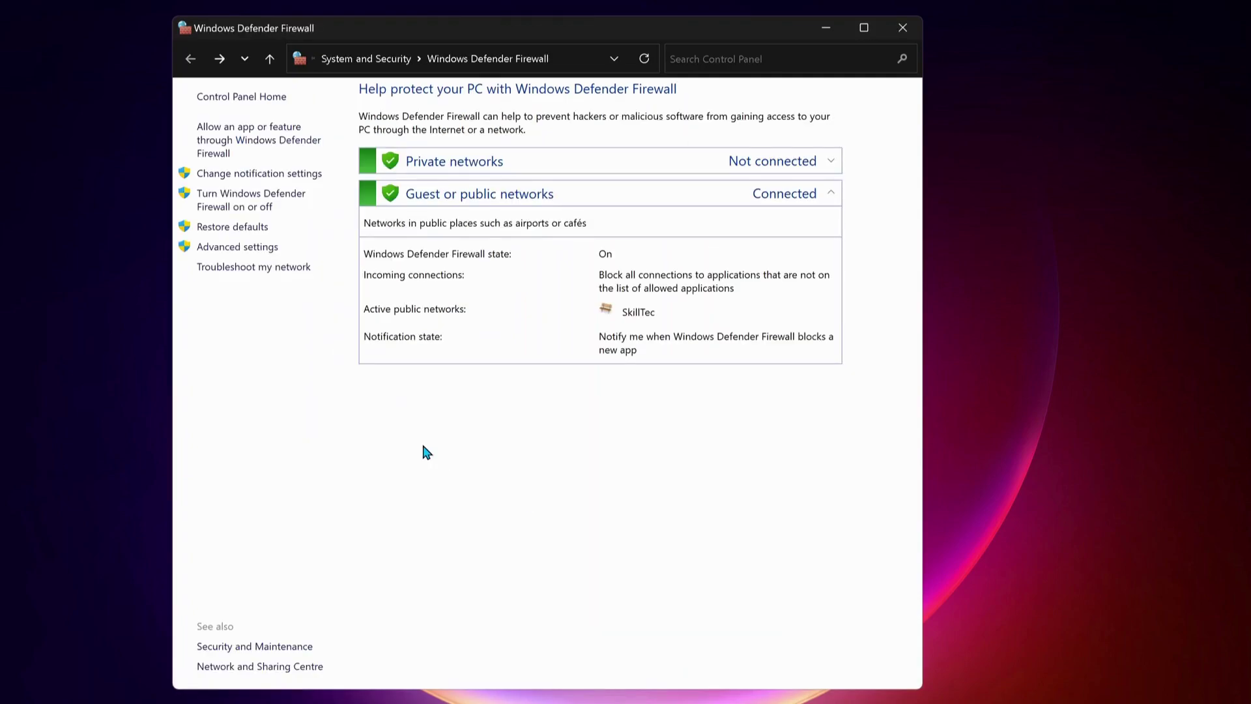